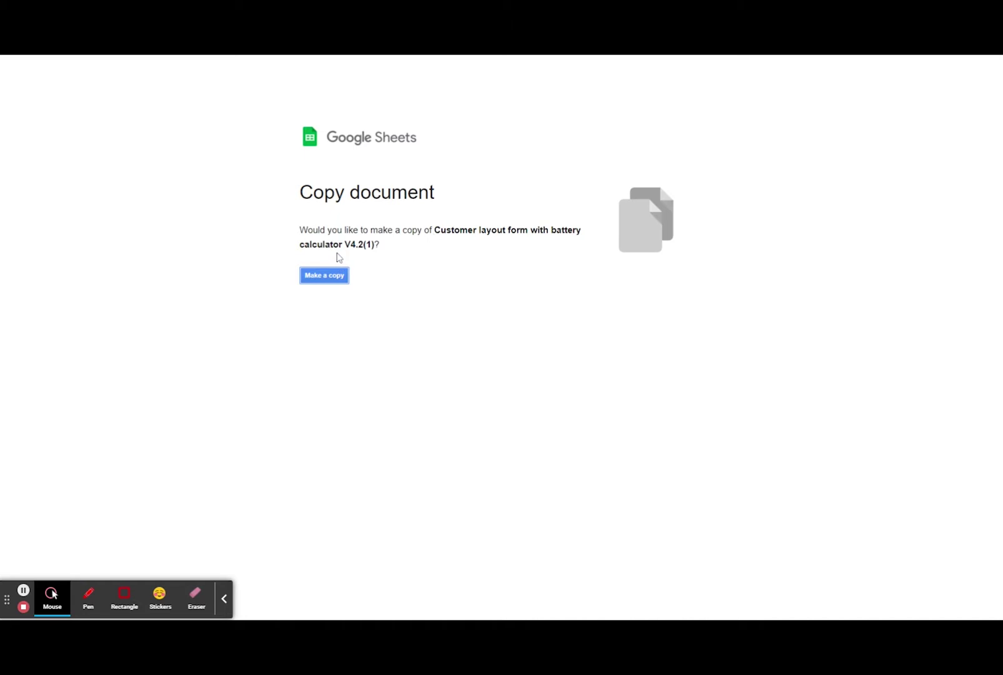
Make a copy of the customer layout form and replace "Copy of" in its title with the customer's first name.
left_click(318, 281)
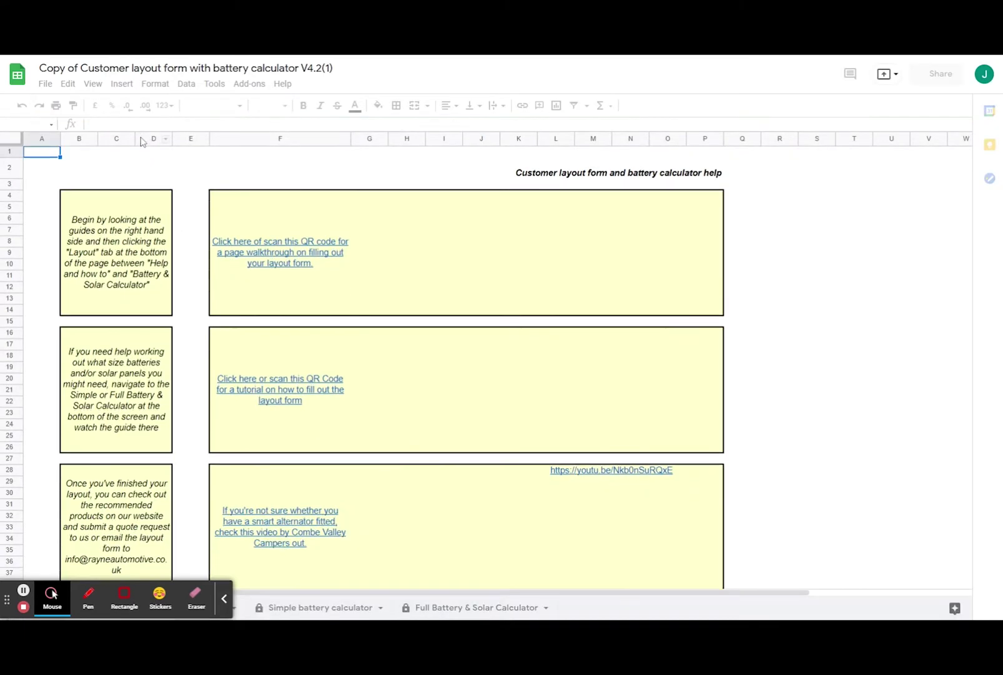
left_click(78, 69)
key("BackSpace")
key("BackSpace")
key("BackSpace")
key("BackSpace")
key("BackSpace")
key("BackSpace")
key("BackSpace")
key("BackSpace")
type("James")
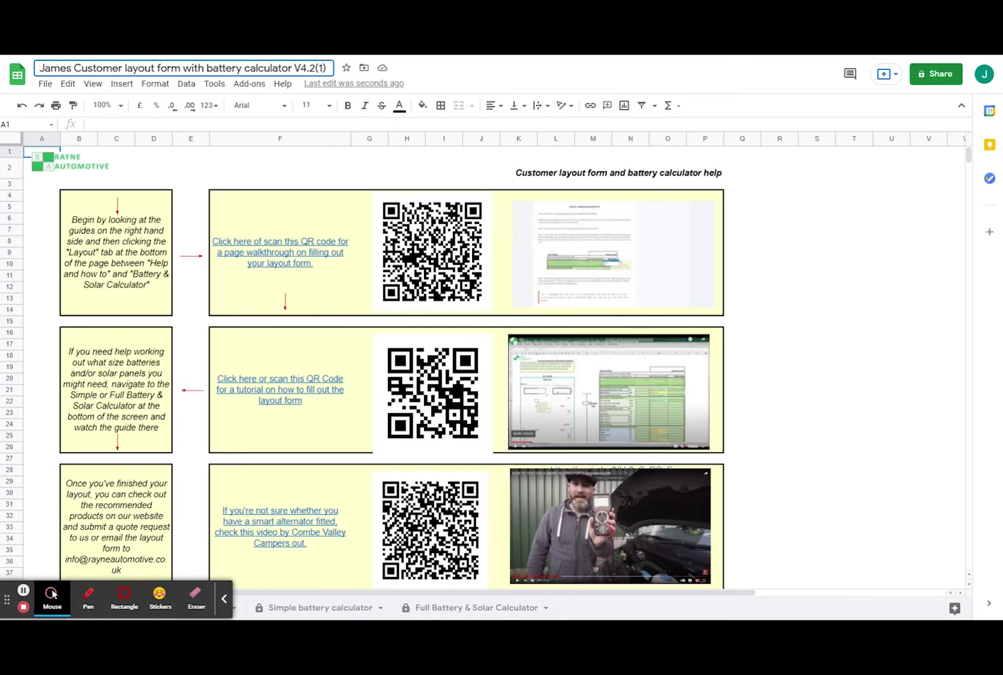
Clear all sample component codes from the vehicle layout diagram, B11:P35, on the Layout sheet.
left_click(219, 600)
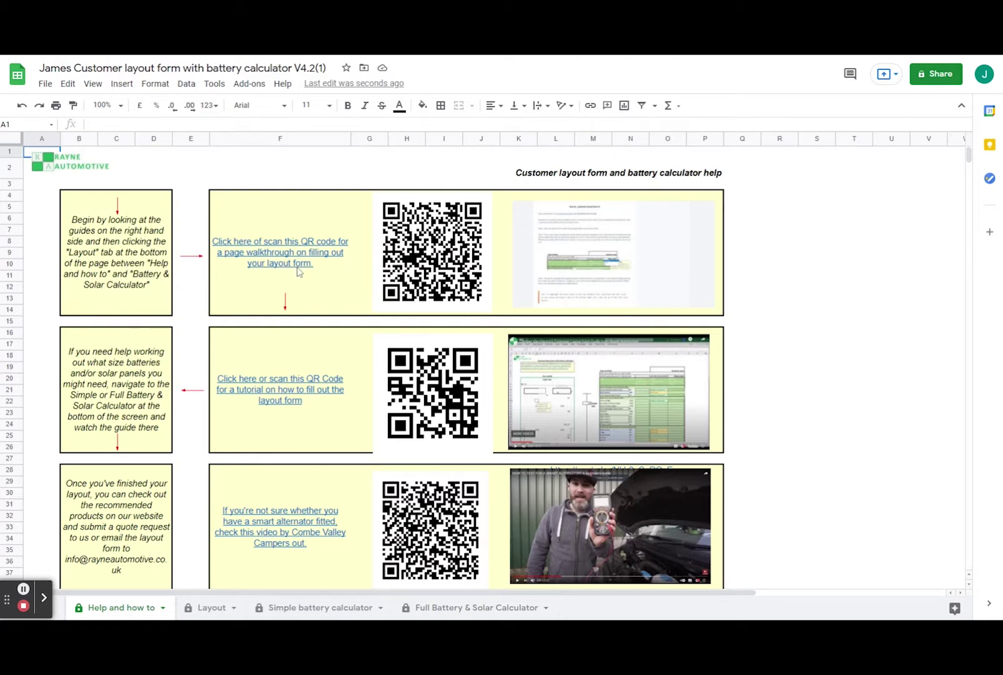
scroll(236, 420, "down", 2)
scroll(236, 420, "up", 2)
left_click(201, 609)
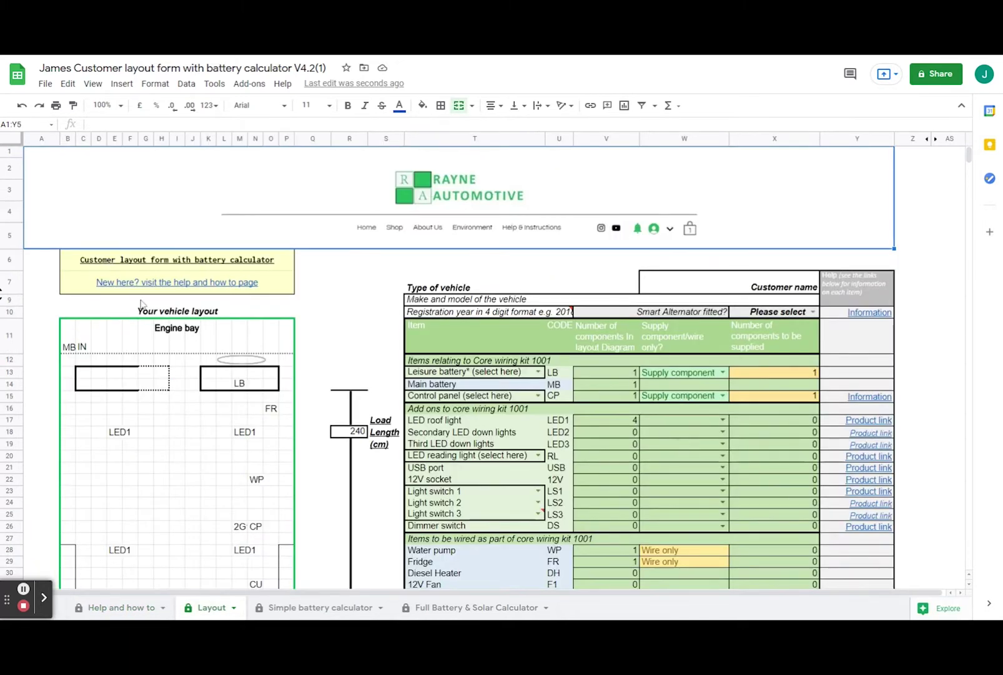
left_click(297, 305)
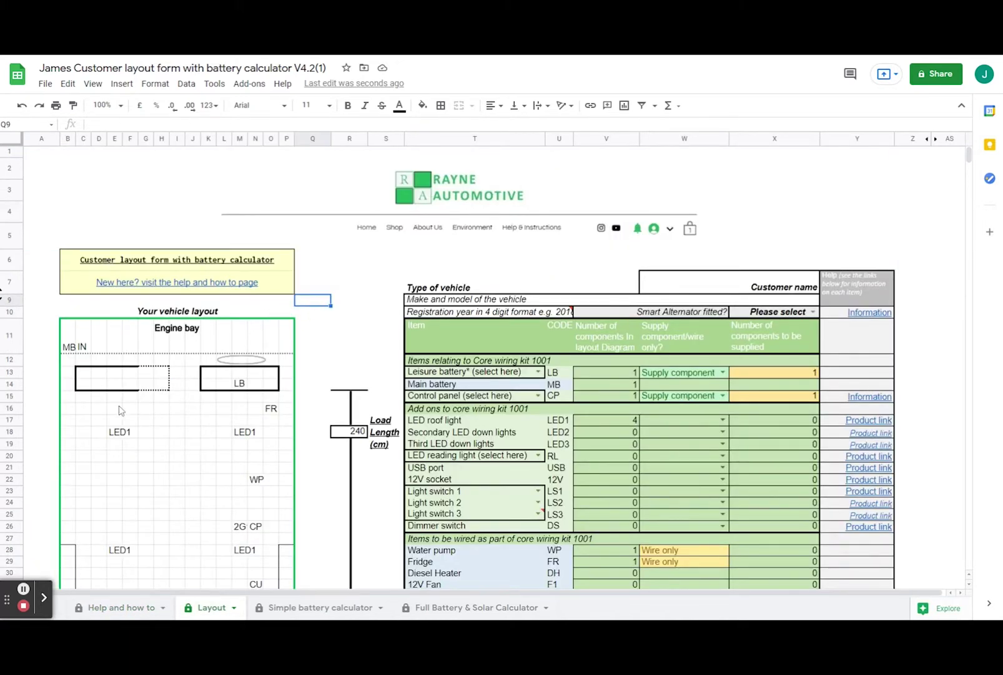
scroll(118, 390, "down", 3)
left_click_drag(70, 258, 288, 554)
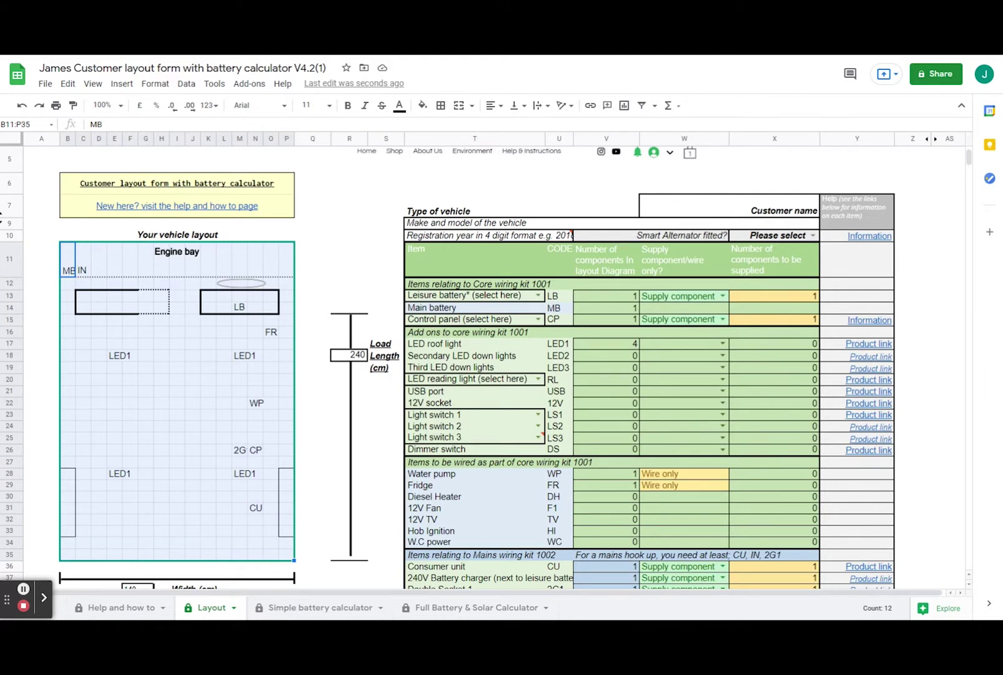
key("Delete")
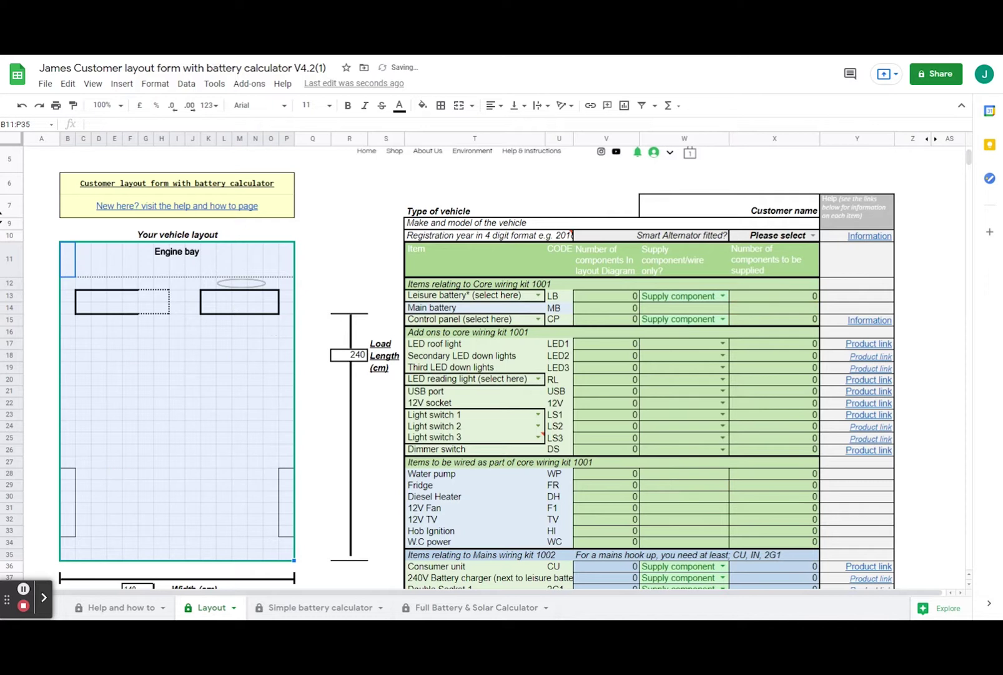
left_click(214, 355)
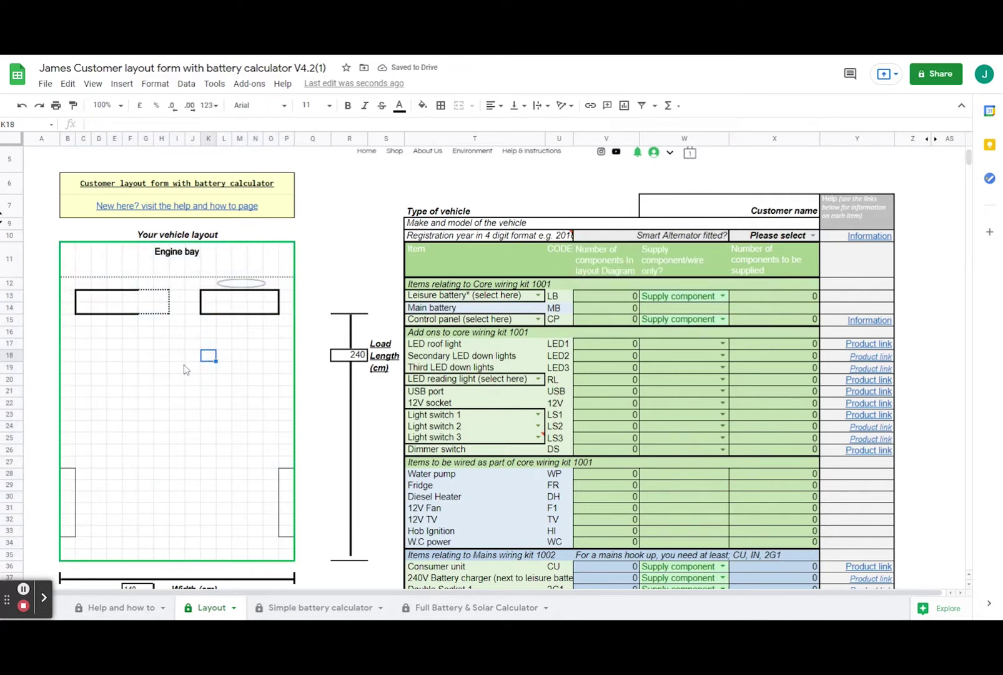
Examine the component codes in the item table's CODE column, from the core wiring kit to the mains kit.
left_click(226, 313)
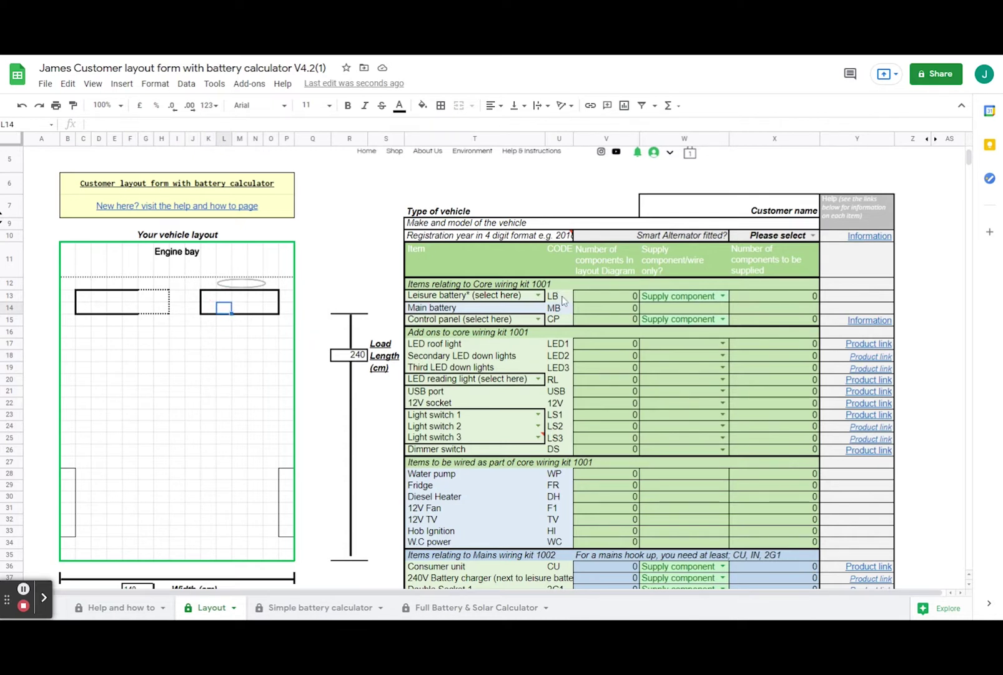
scroll(564, 301, "down", 2)
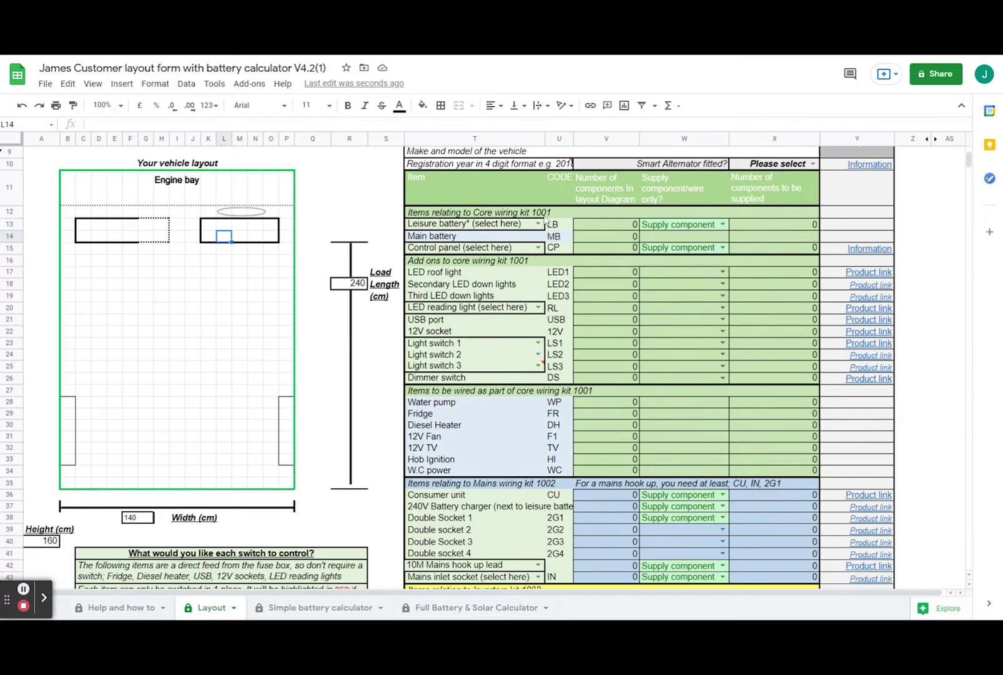
left_click_drag(558, 228, 566, 566)
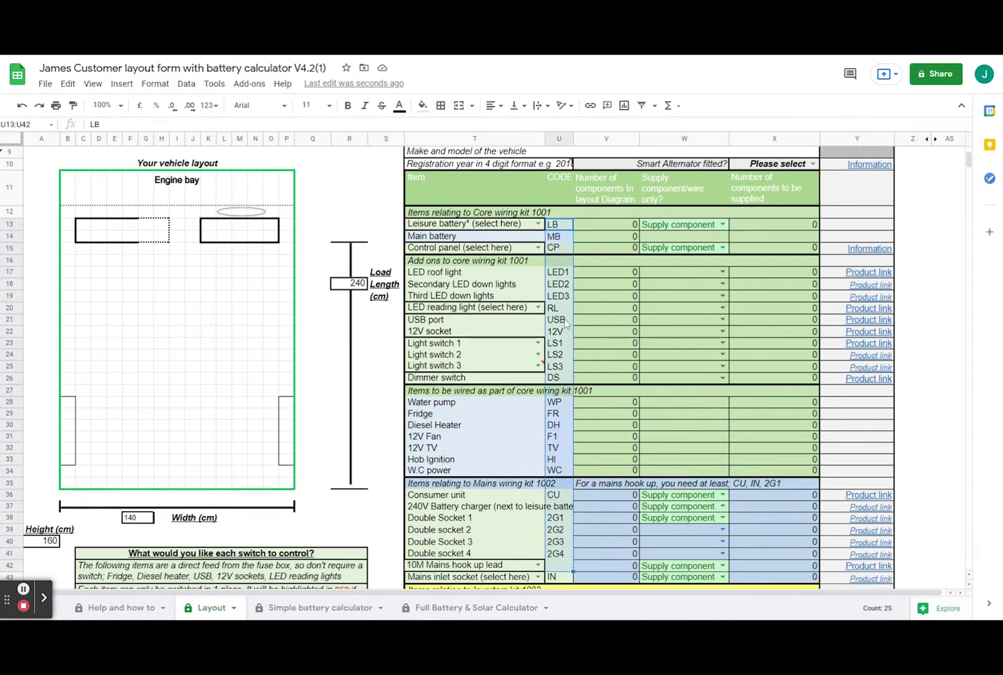
scroll(566, 322, "down", 3)
scroll(432, 213, "up", 2)
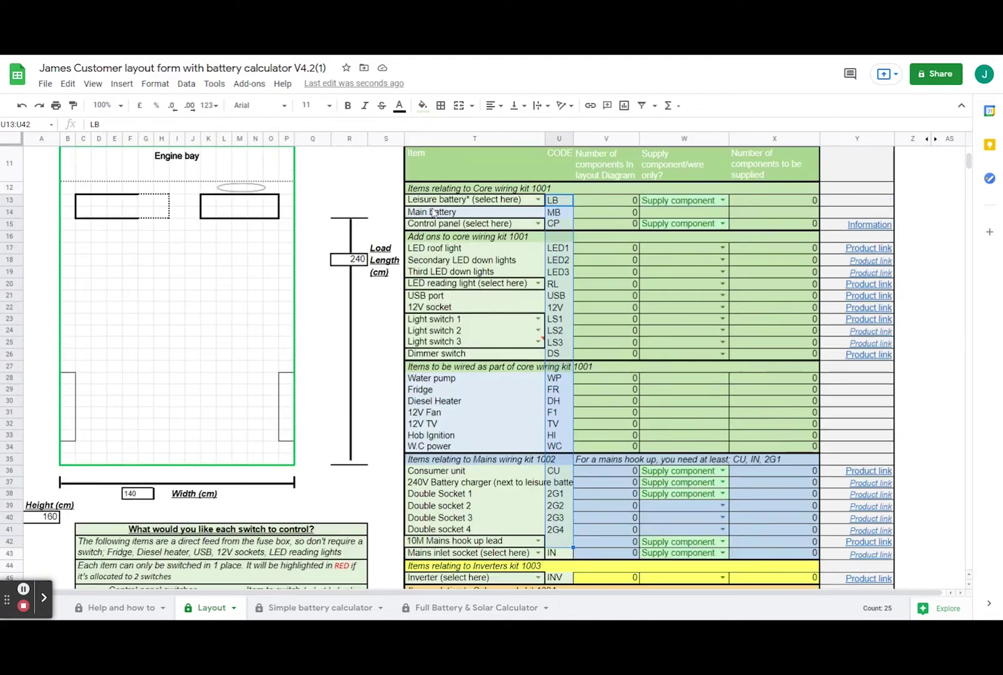
scroll(433, 213, "up", 1)
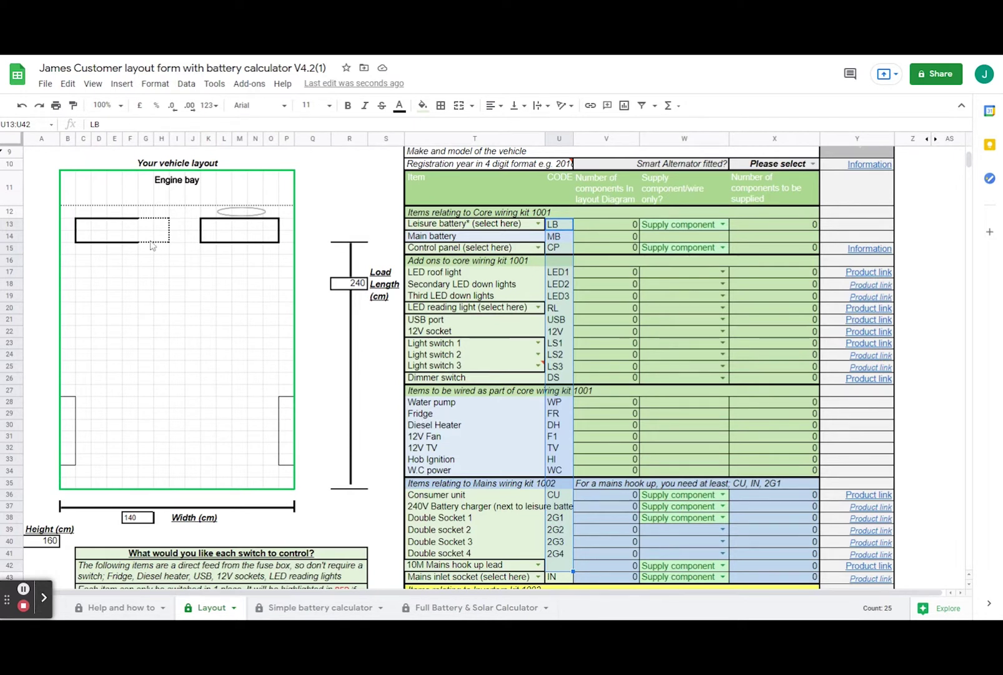
left_click(167, 275)
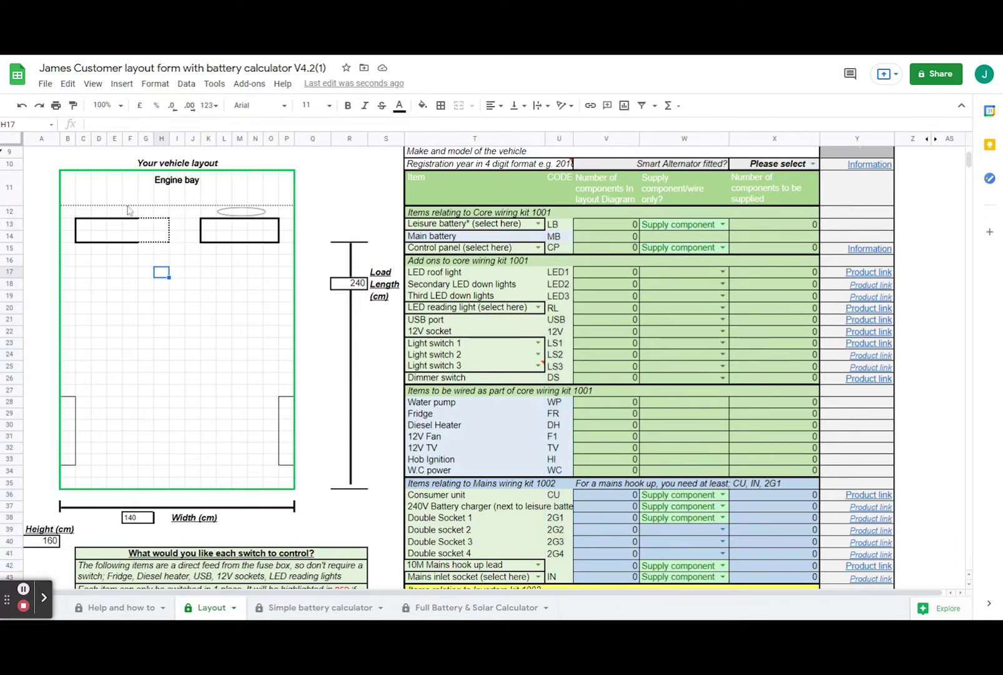
Place the main battery code MB in engine bay cell B11 and the leisure battery code LB in M14.
left_click(71, 200)
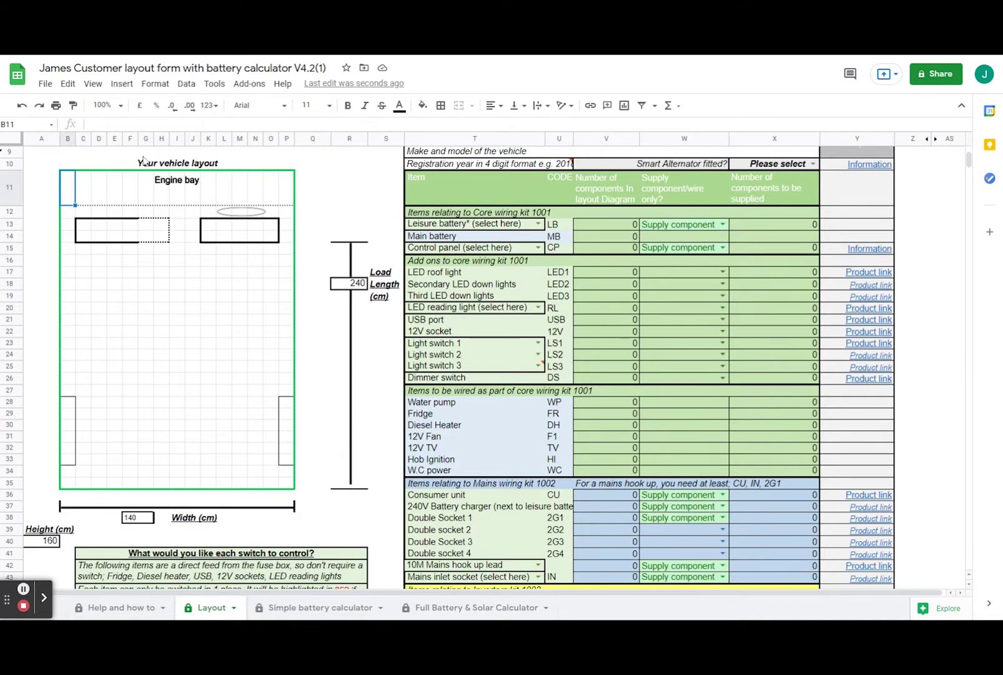
type("MB")
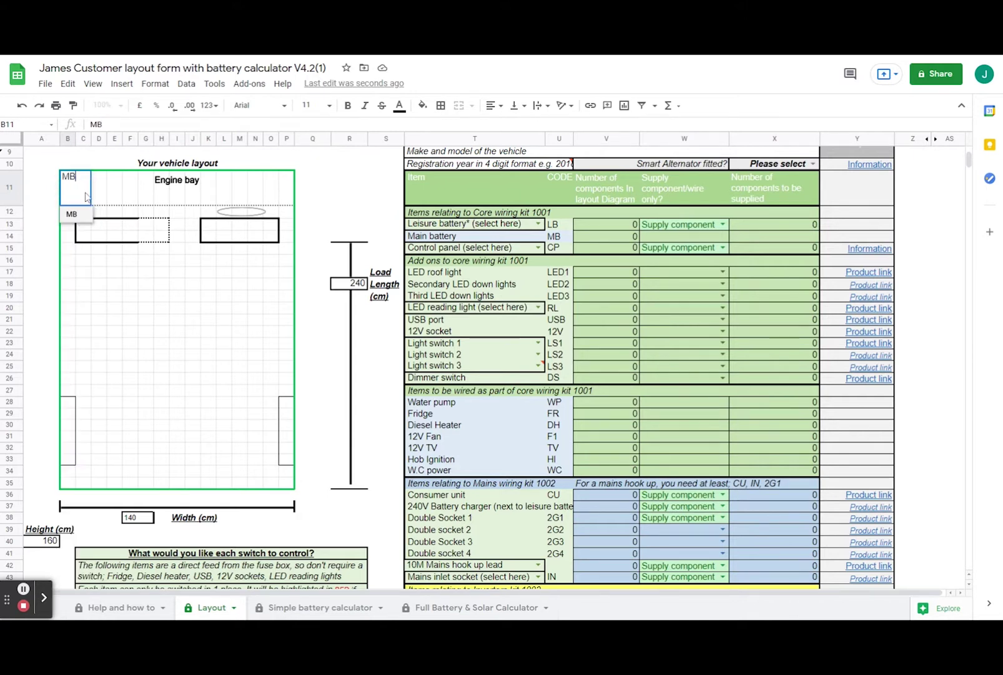
key("Return")
left_click(239, 241)
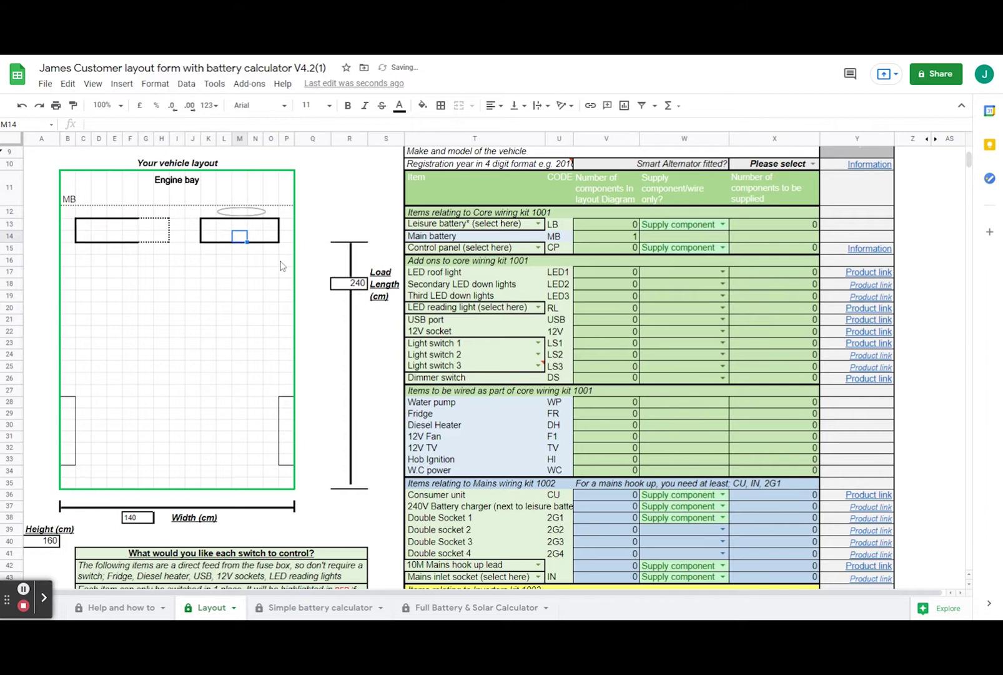
type("LB")
key("Return")
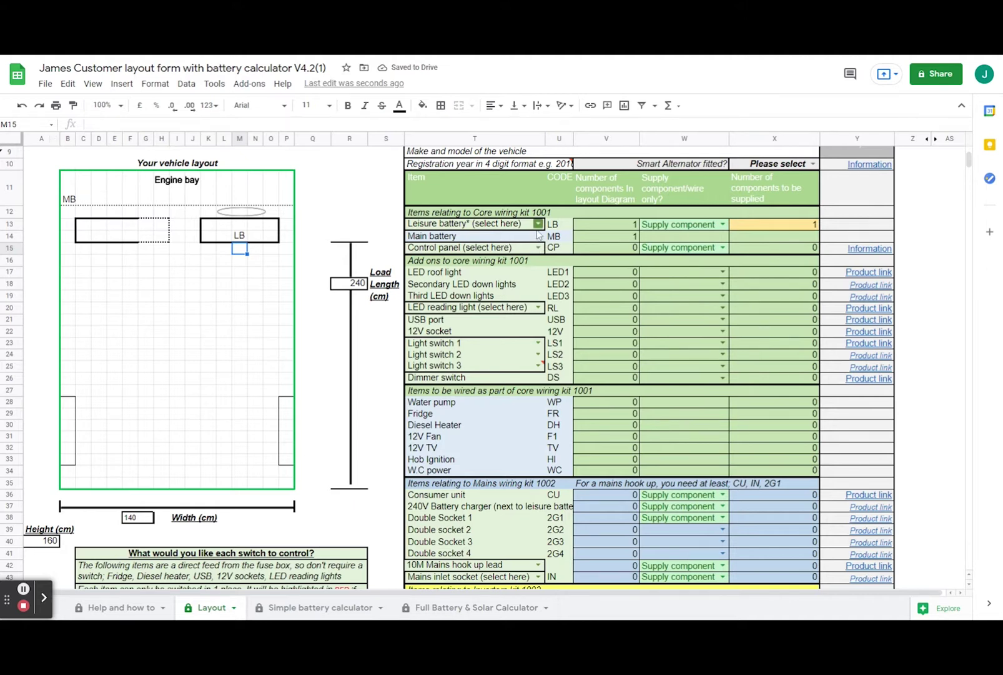
Place the control panel code CP in cell O26 of the vehicle layout.
left_click(272, 380)
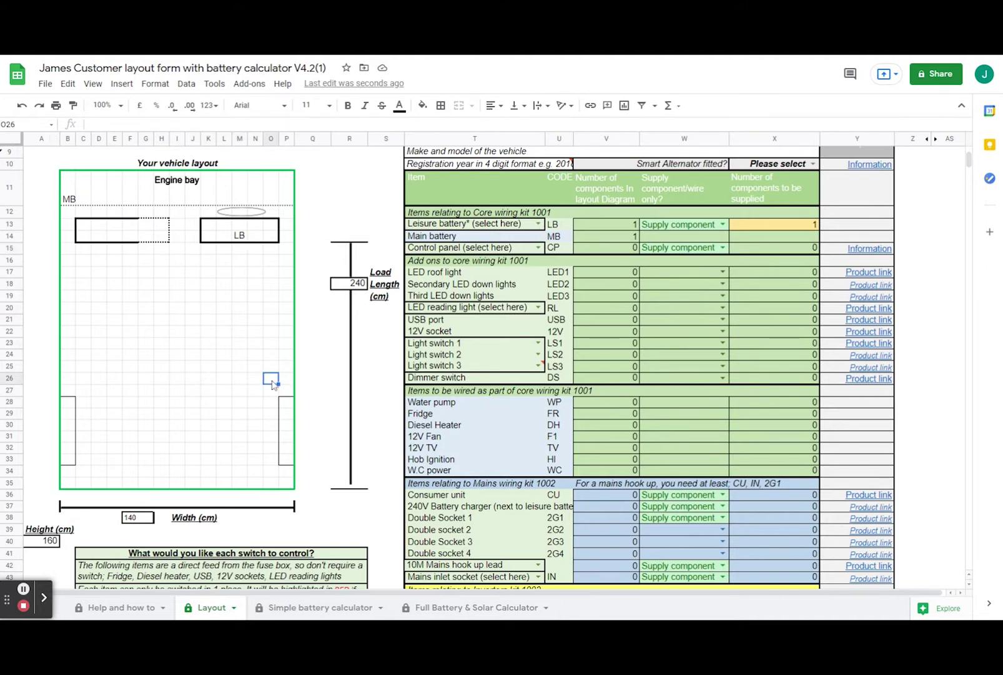
type("CP")
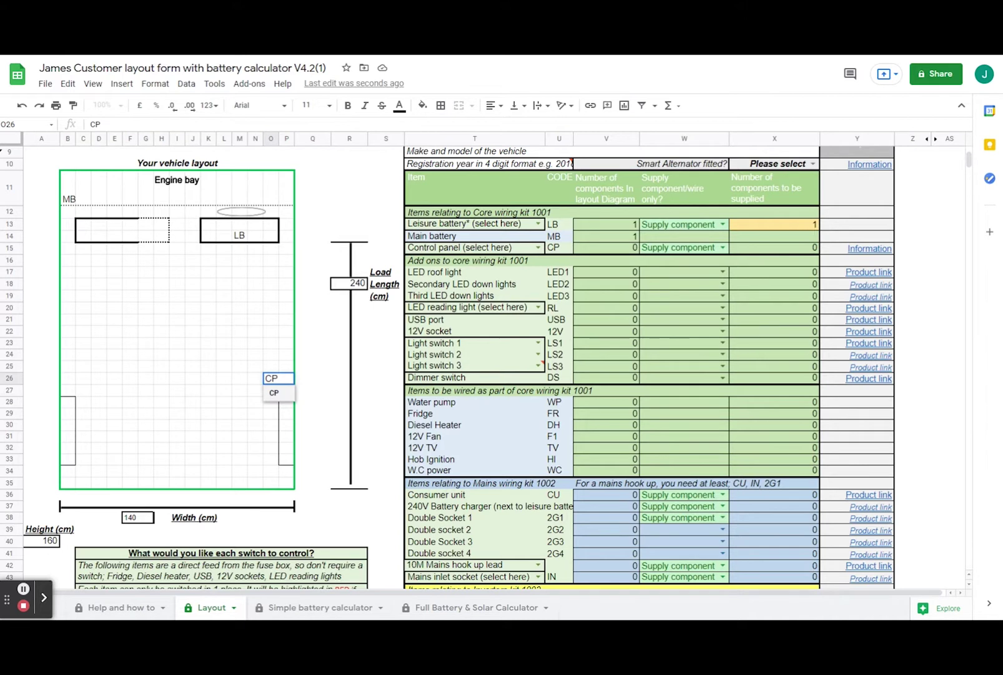
key("Return")
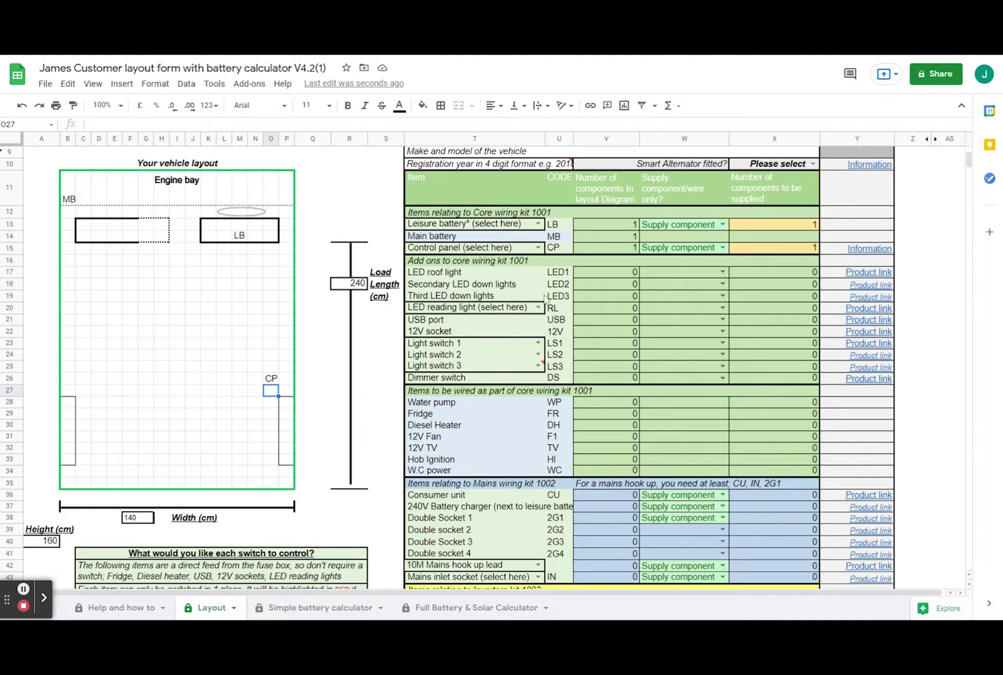
Add the two front roof lights by entering LED1 in cells E17 and M17 of the vehicle layout.
left_click(115, 273)
type("LED1")
key("Right")
key("Right")
key("Right")
key("Right")
key("Right")
key("Right")
key("Right")
key("Right")
key("Right")
key("Left")
type("LED1")
key("Return")
Add the two rear roof lights by entering LED1 in cells E29 and M29 of the vehicle layout.
left_click(116, 415)
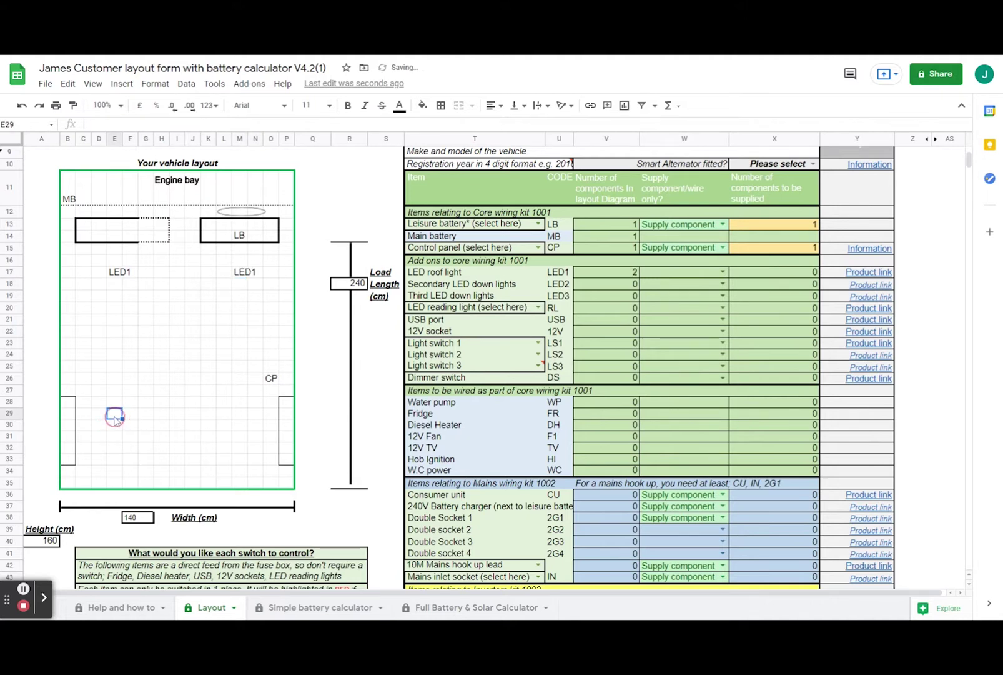
type("LED1")
key("Right")
key("Right")
key("Right")
key("Right")
key("Right")
key("Right")
key("Right")
key("Right")
type("LED")
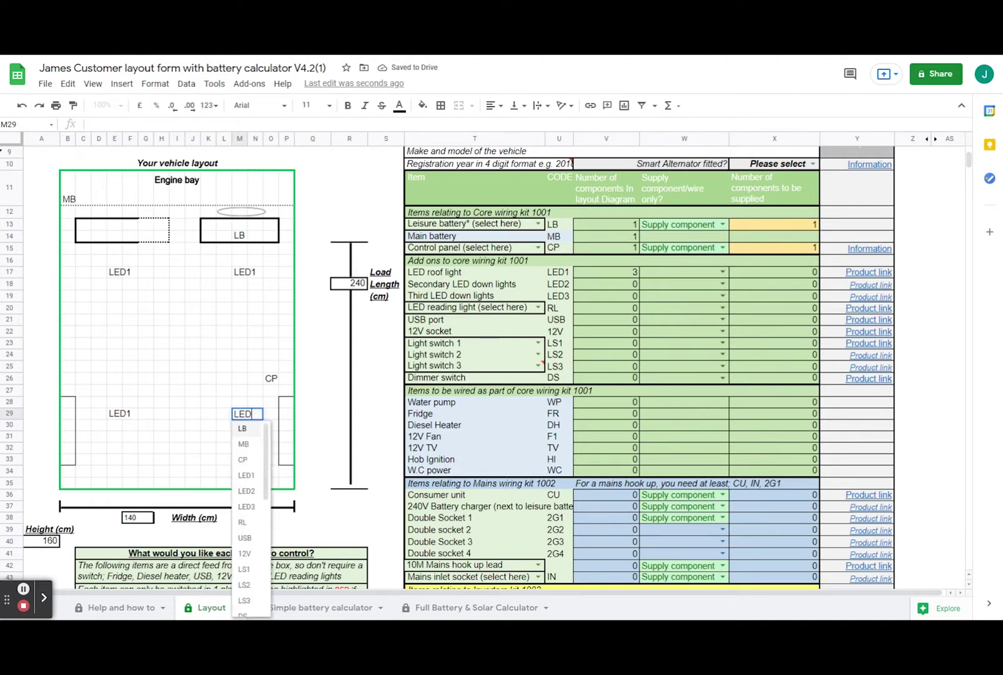
type("1")
key("Return")
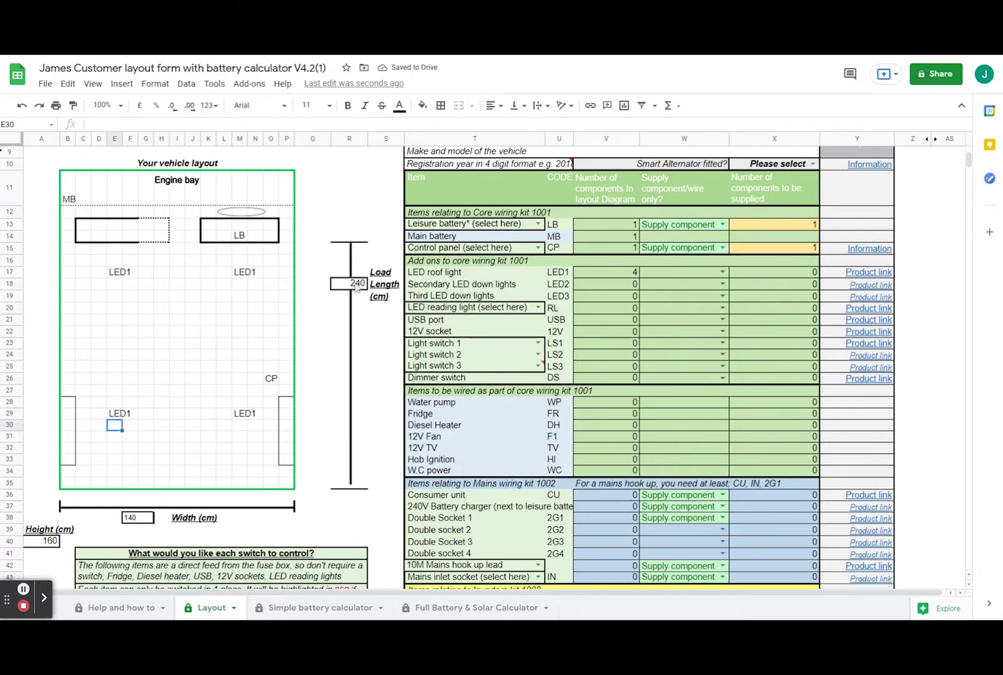
Place the LED reading light code RL in cell C32 of the vehicle layout.
left_click(87, 450)
type("RL")
key("Tab")
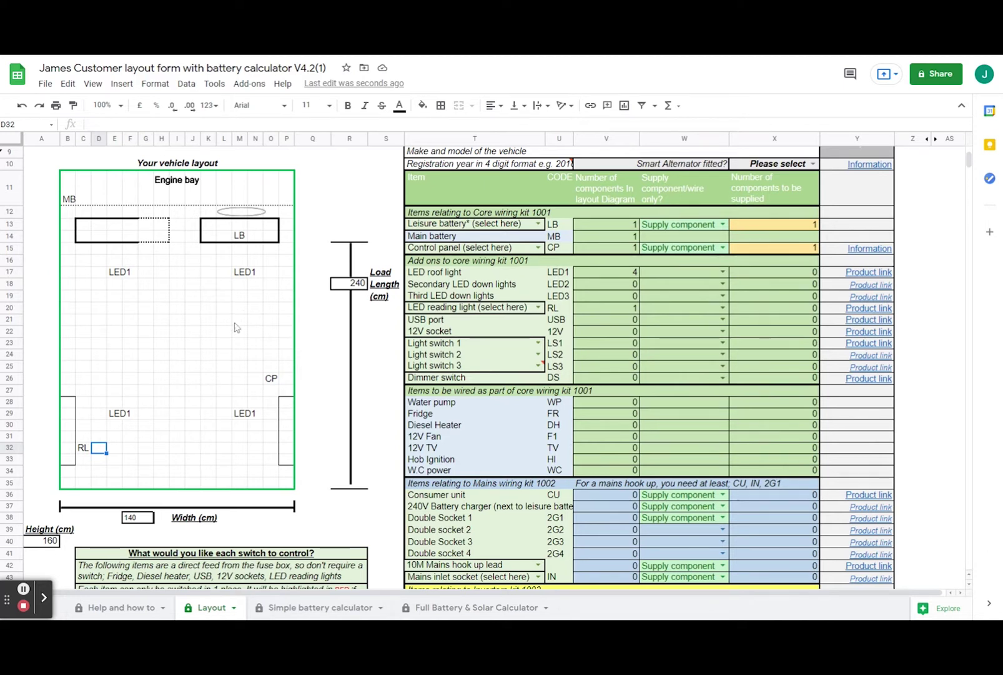
Place the consumer unit code CU in cell N27 and the double socket code 2G1 in P26.
left_click(263, 390)
type("CU")
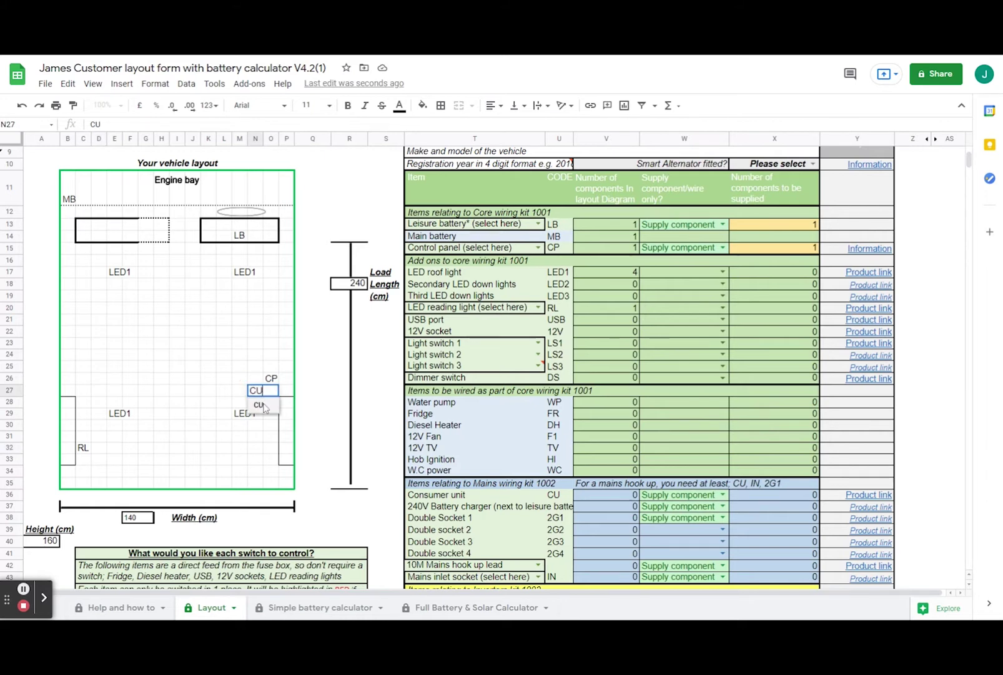
key("Tab")
left_click(286, 379)
type("2G1")
key("Return")
Place the water pump code WP in cell O19 and the fridge code FR in O16.
left_click(272, 297)
type("WP")
key("Return")
left_click(271, 272)
left_click(271, 260)
type("FR")
key("Return")
Place the mains inlet socket code IN in cell C11 of the engine bay.
left_click(83, 195)
type("IN")
key("Return")
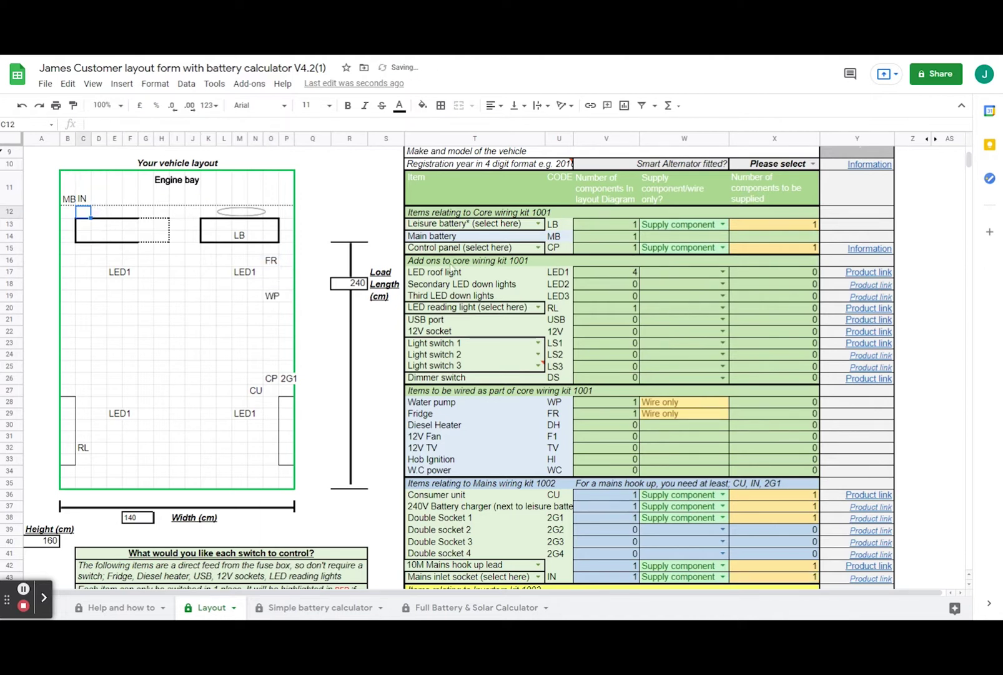
Place the solar panel code SP in cell J25 of the vehicle layout.
scroll(349, 301, "down", 4)
left_click(194, 270)
type("SP")
key("Return")
scroll(376, 340, "up", 1)
scroll(377, 339, "down", 1)
scroll(183, 327, "down", 3)
scroll(139, 348, "up", 5)
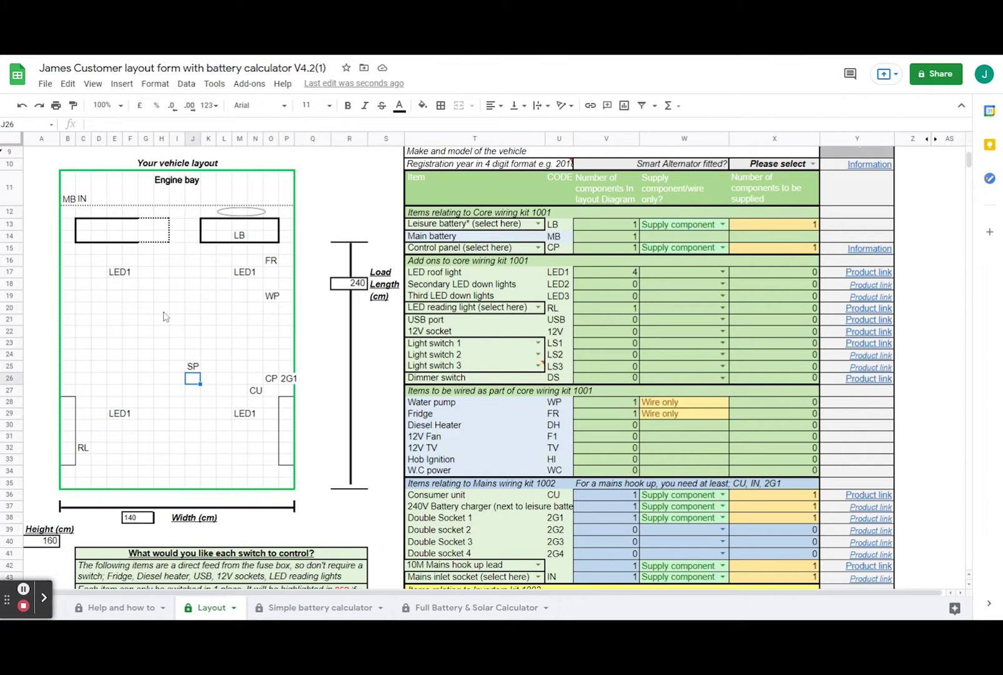
Choose 1 x Enduroline 95Ah AGM as the leisure battery in the item table.
scroll(601, 257, "down", 1)
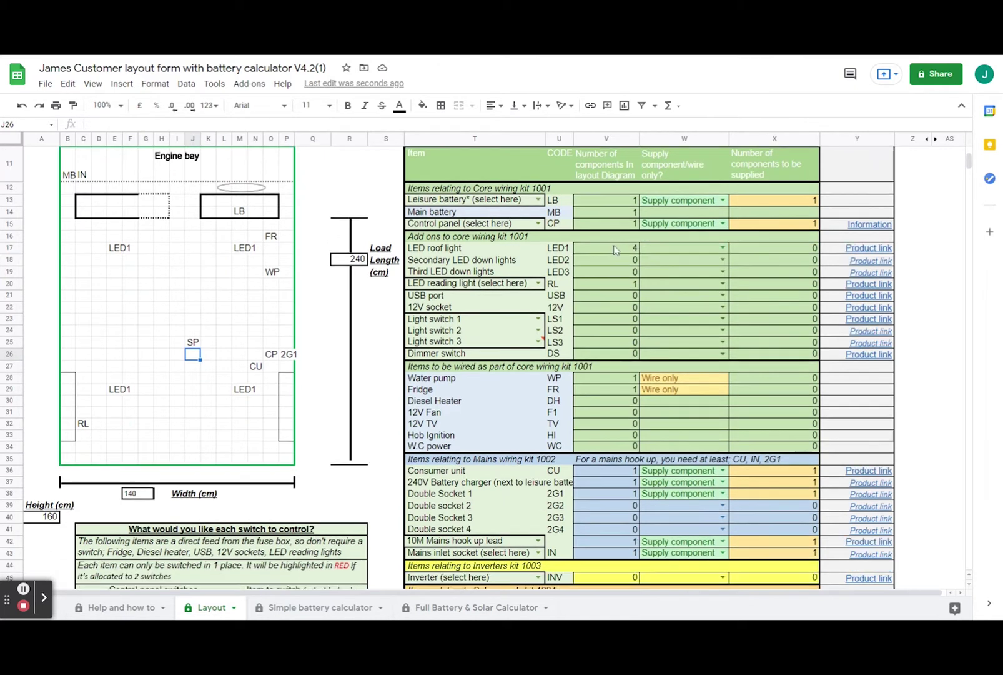
scroll(599, 258, "up", 2)
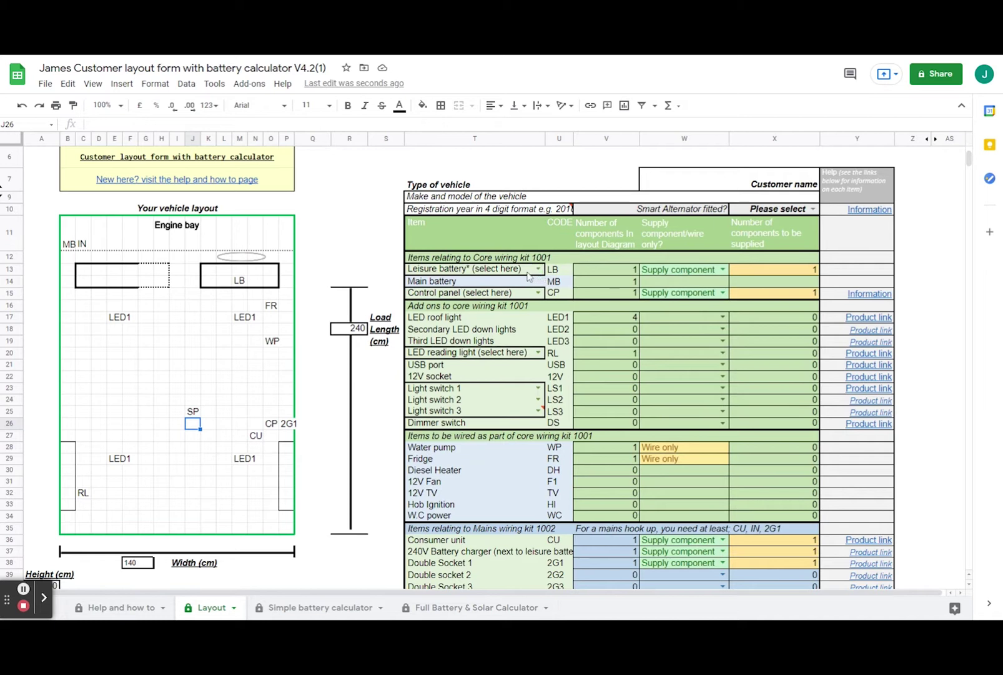
left_click(537, 269)
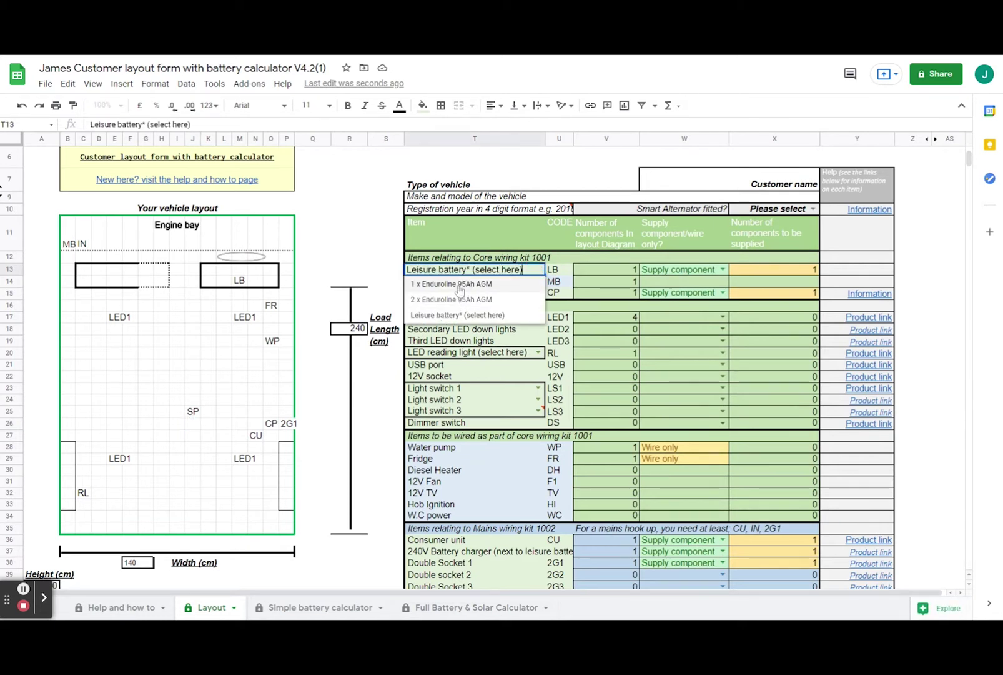
left_click(459, 284)
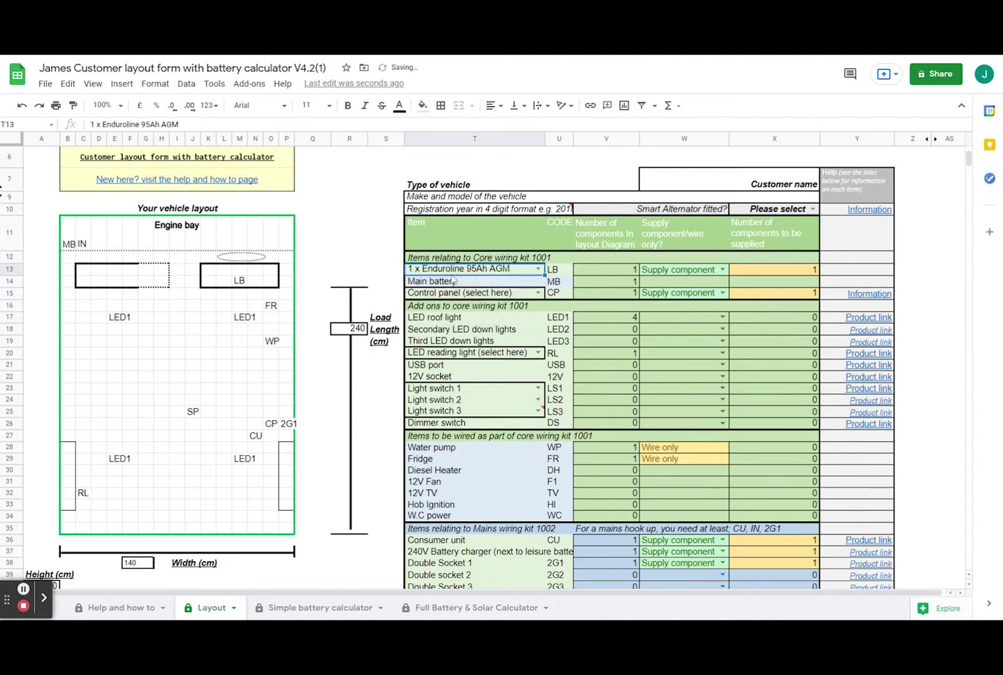
Choose Brushed silver as the control panel option in the item table.
left_click(535, 292)
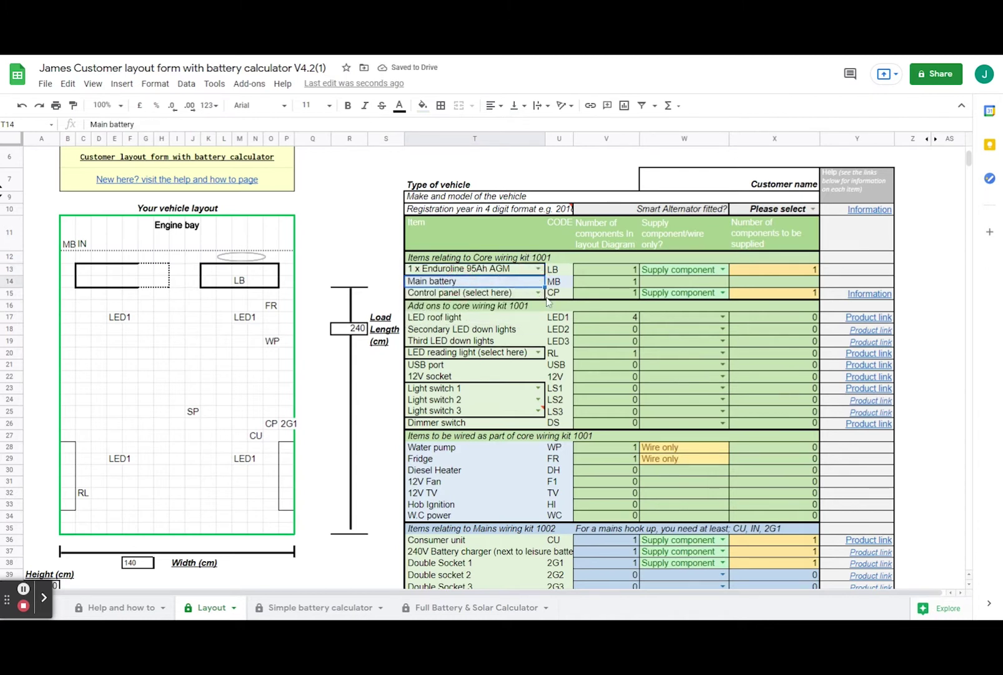
left_click(540, 295)
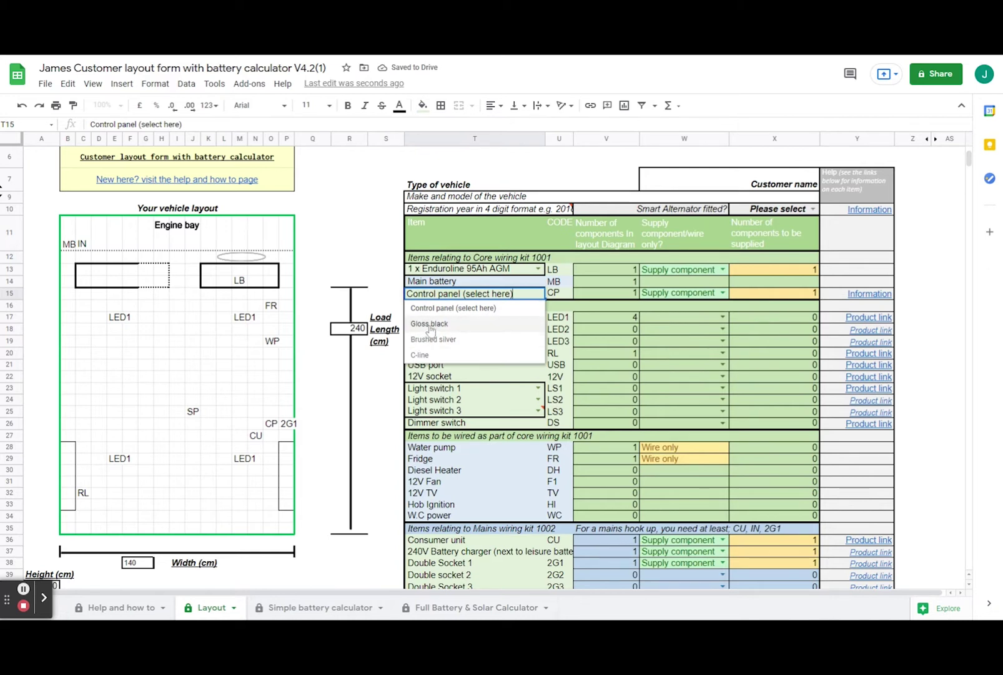
left_click(431, 340)
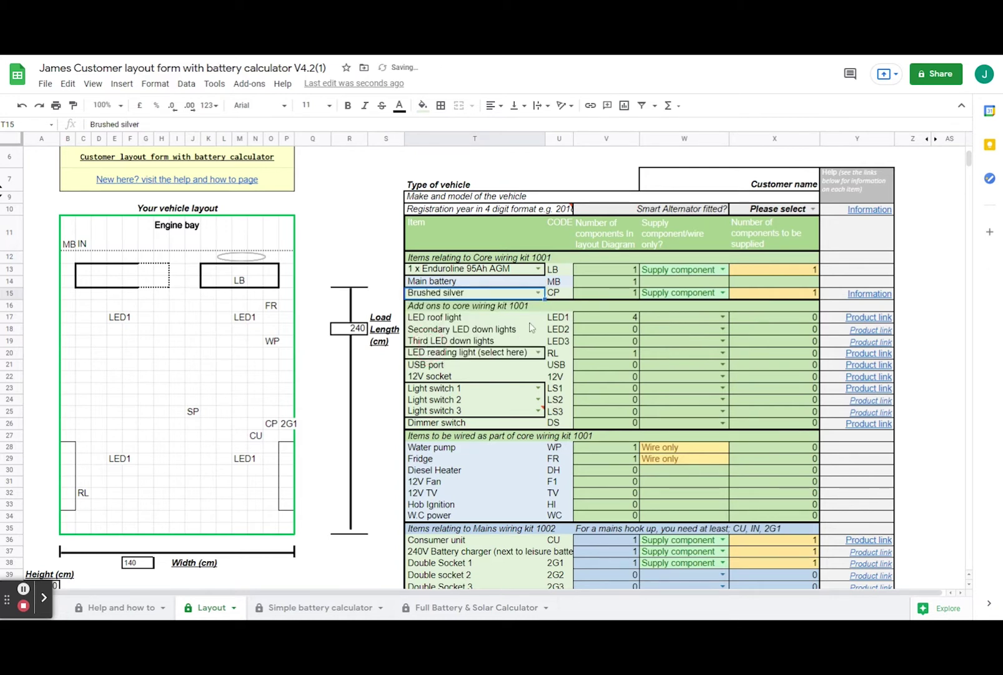
Set the LED roof light to Supply component and the reading light to Wire only, choosing Flexistem reading light as its type.
left_click(720, 318)
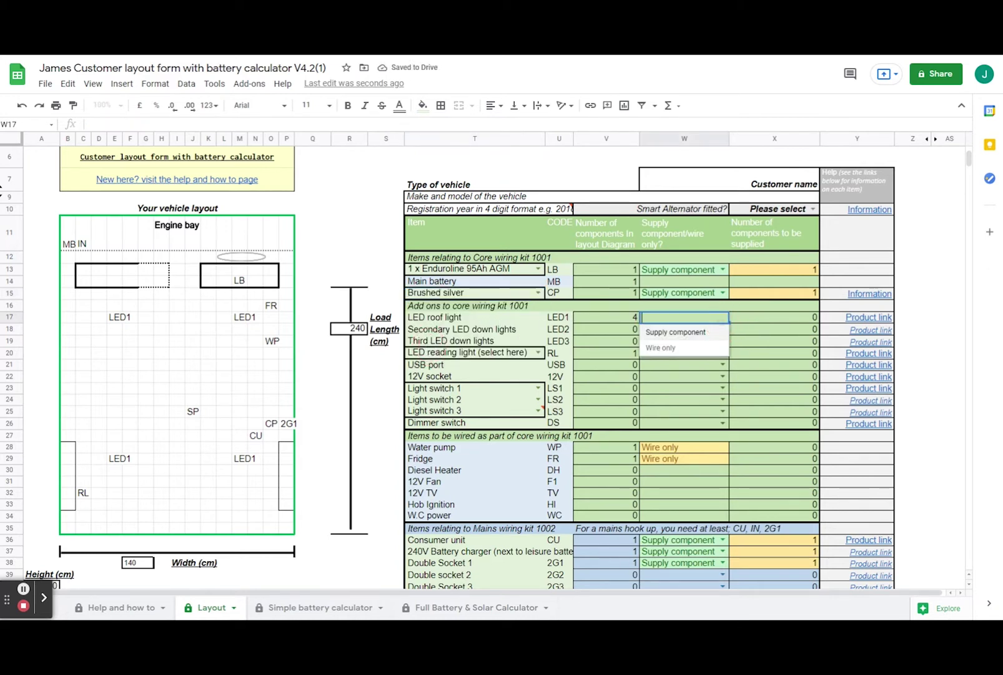
left_click(699, 338)
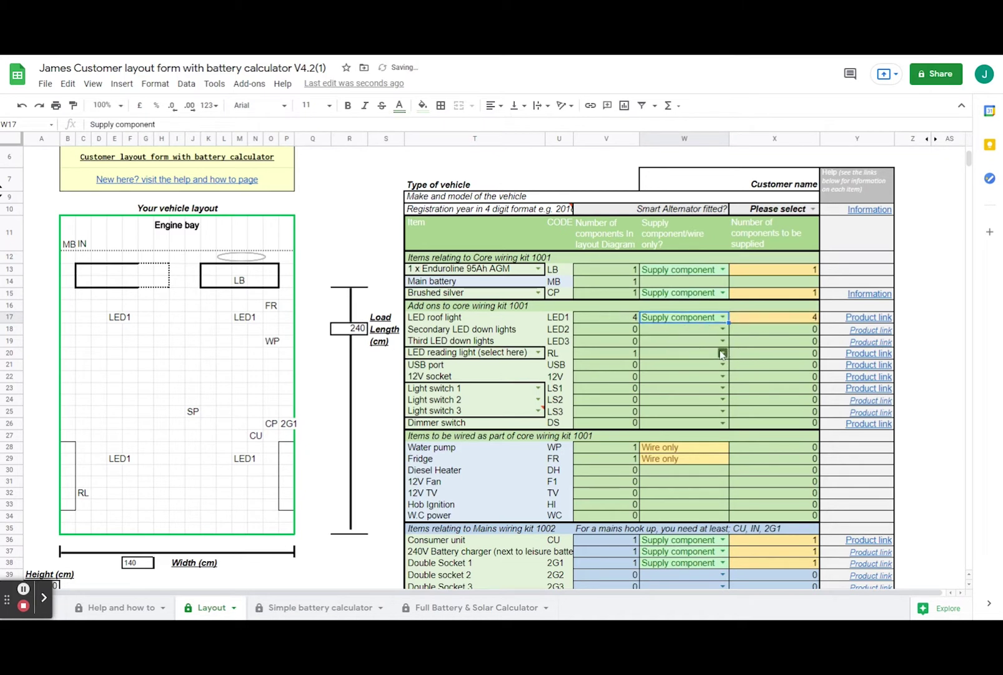
left_click(723, 353)
left_click(668, 380)
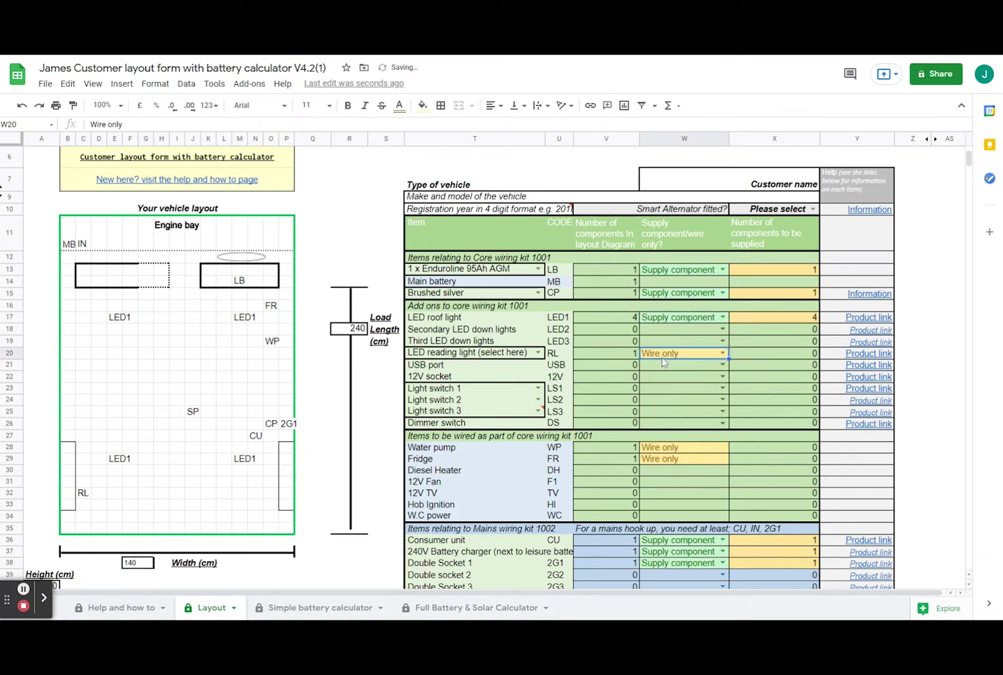
left_click(540, 353)
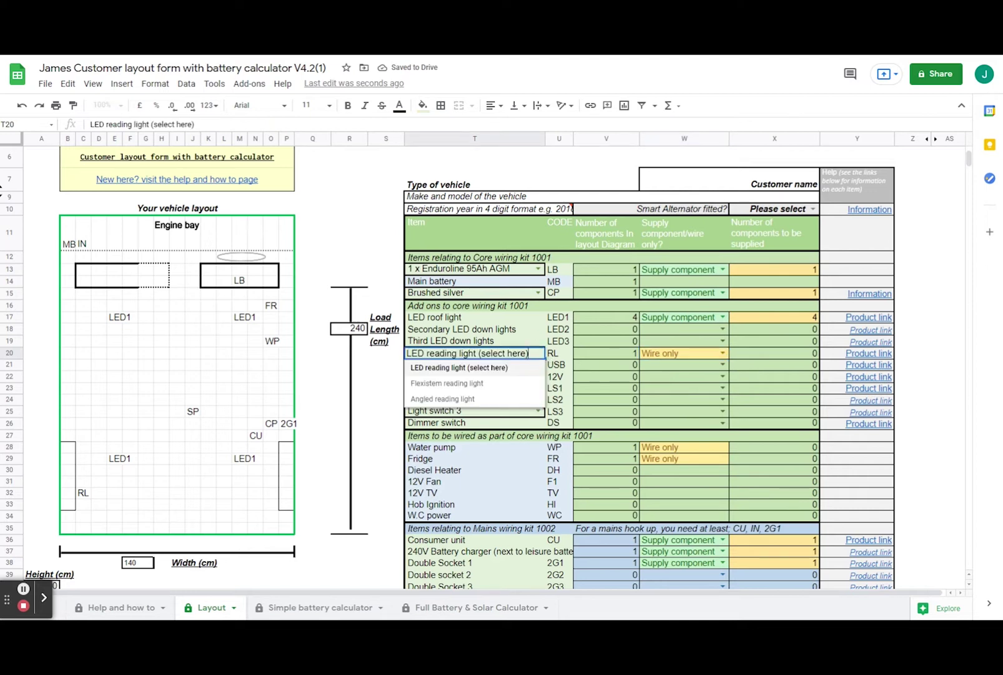
left_click(460, 383)
Choose Covered surface mounted hook up socket as the mains inlet socket in the item table.
scroll(500, 375, "down", 2)
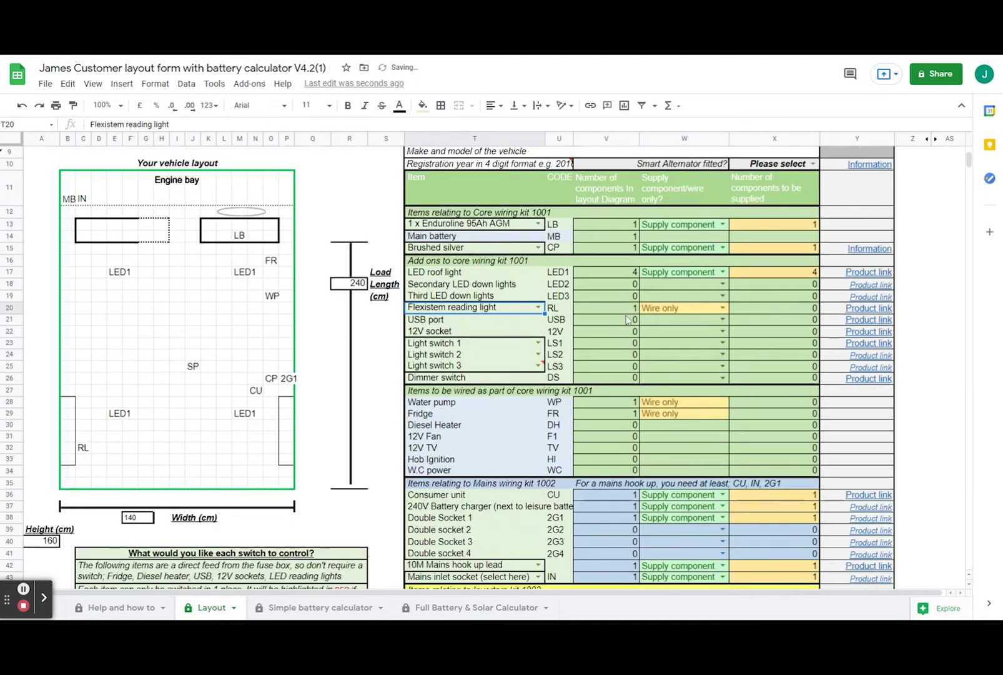
scroll(581, 371, "down", 1)
scroll(581, 372, "down", 5)
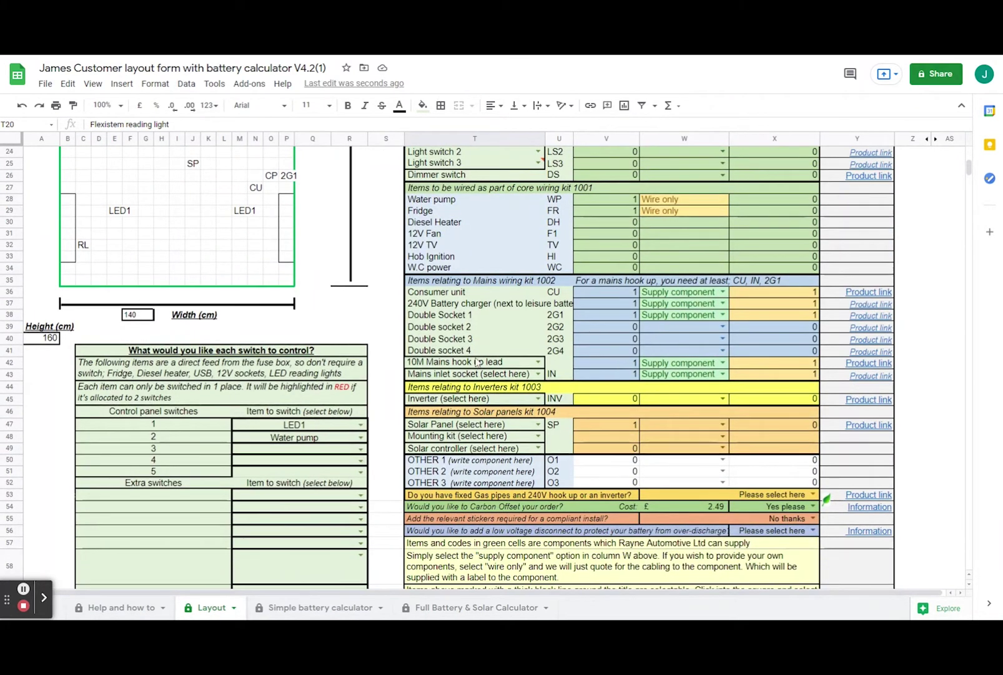
left_click(538, 374)
left_click(518, 403)
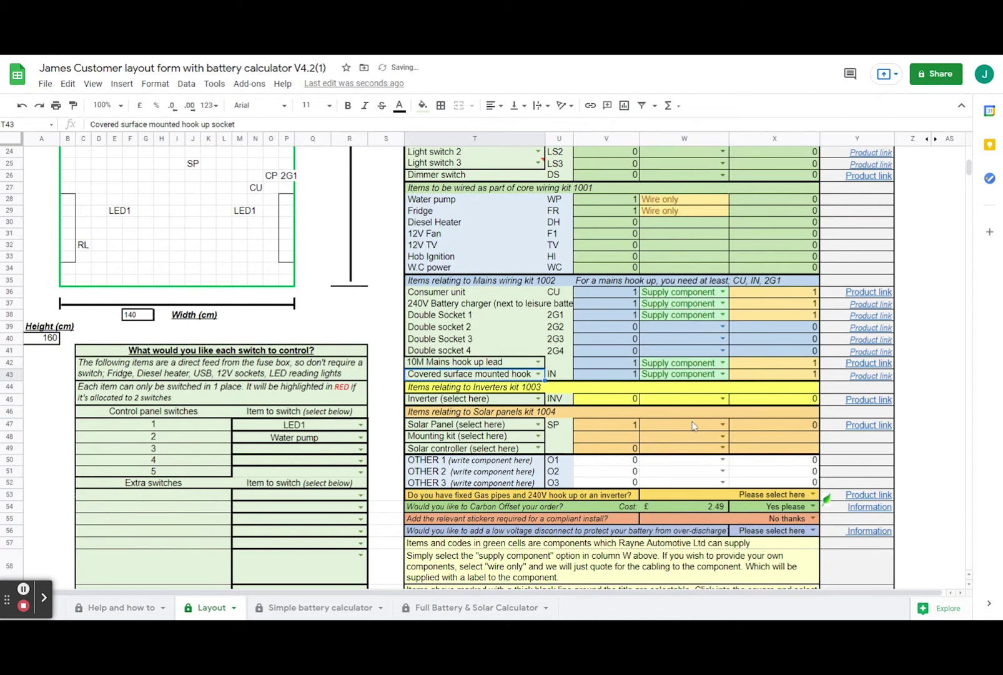
Choose 150W Flexible as the solar panel and set it to Supply component.
left_click(538, 424)
left_click(438, 441)
left_click(723, 425)
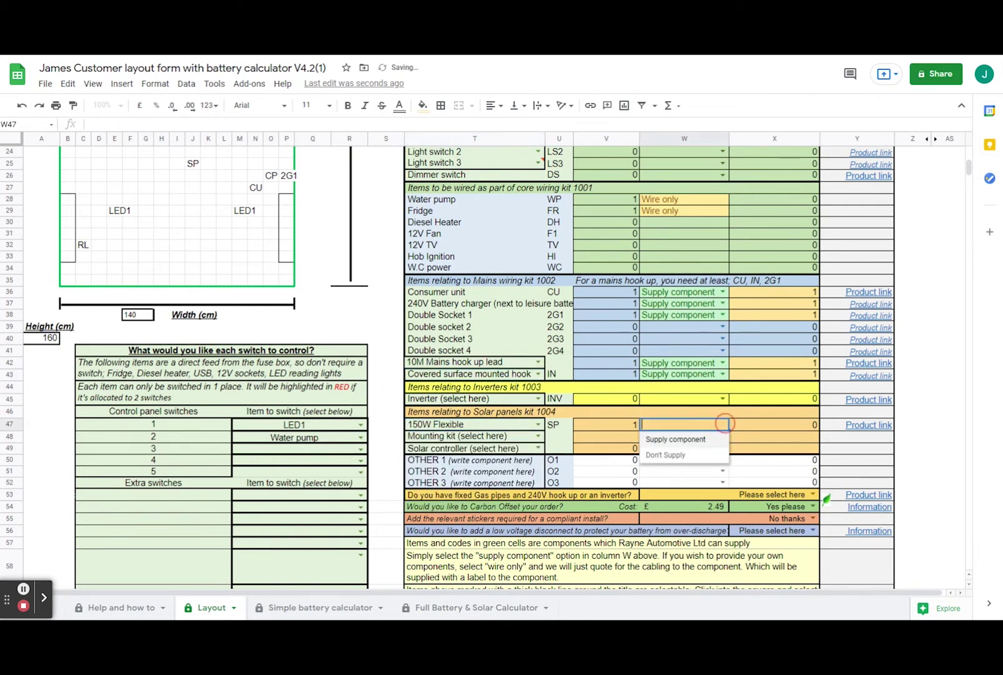
left_click(666, 440)
Choose Black for the solar mounting kit and Victron Smartsolar MPPT as the solar controller.
left_click(538, 436)
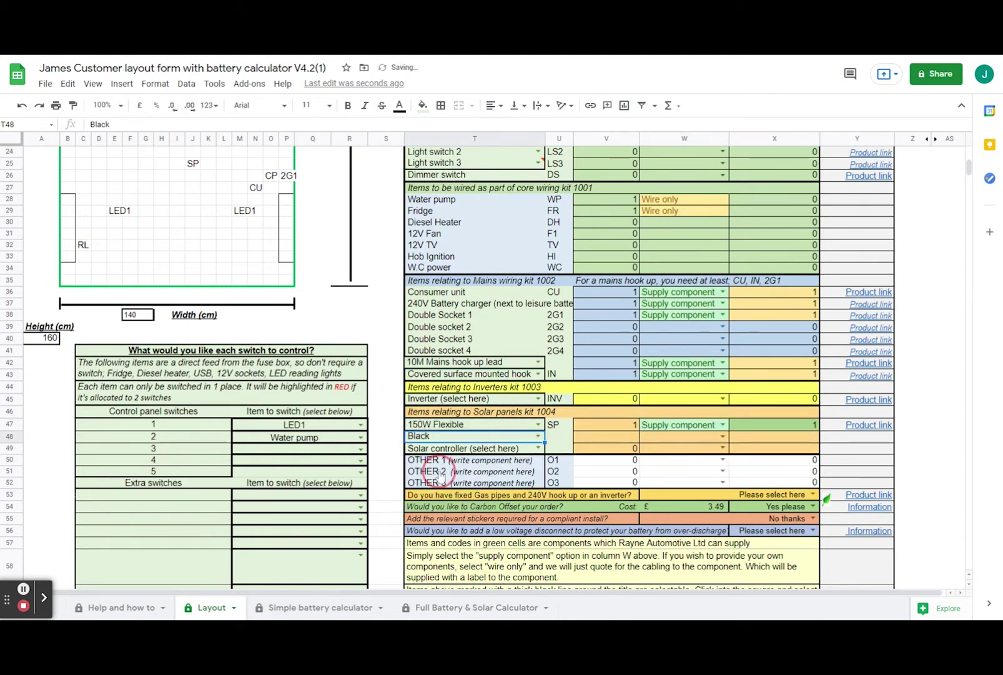
left_click(437, 465)
left_click(537, 448)
left_click(450, 479)
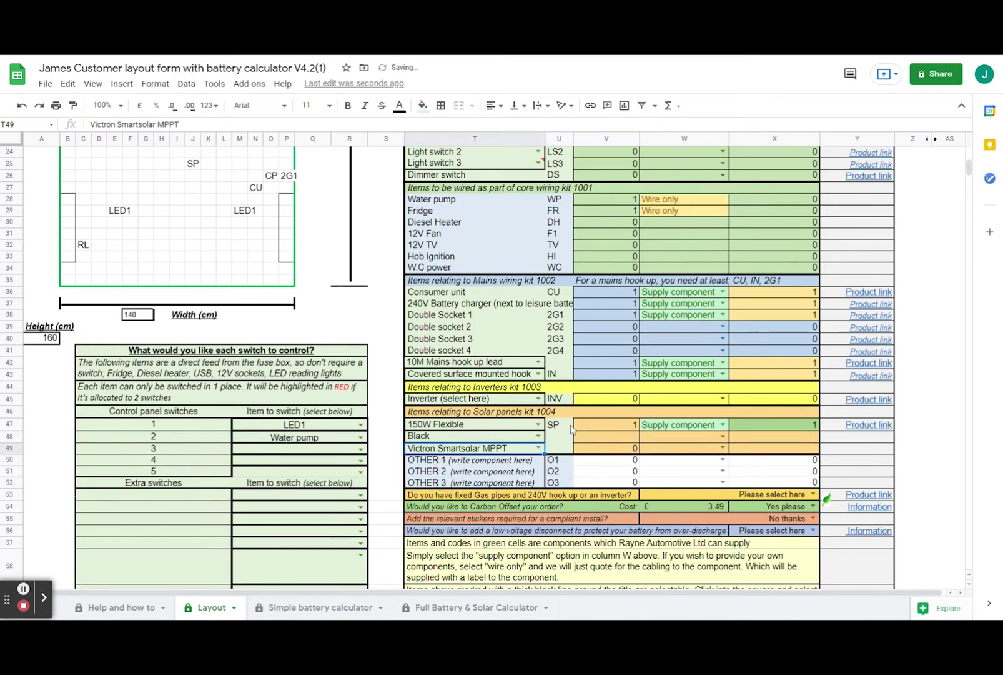
Examine the gas pipe and low voltage disconnect questions with their options, and the product links beside the items.
scroll(603, 429, "down", 1)
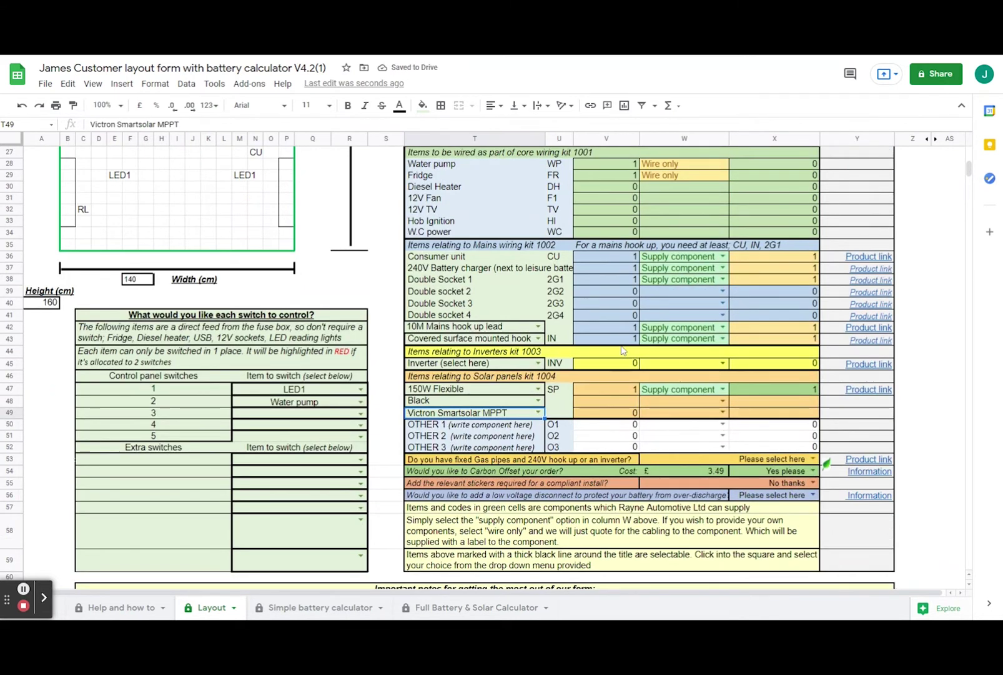
scroll(604, 450, "down", 1)
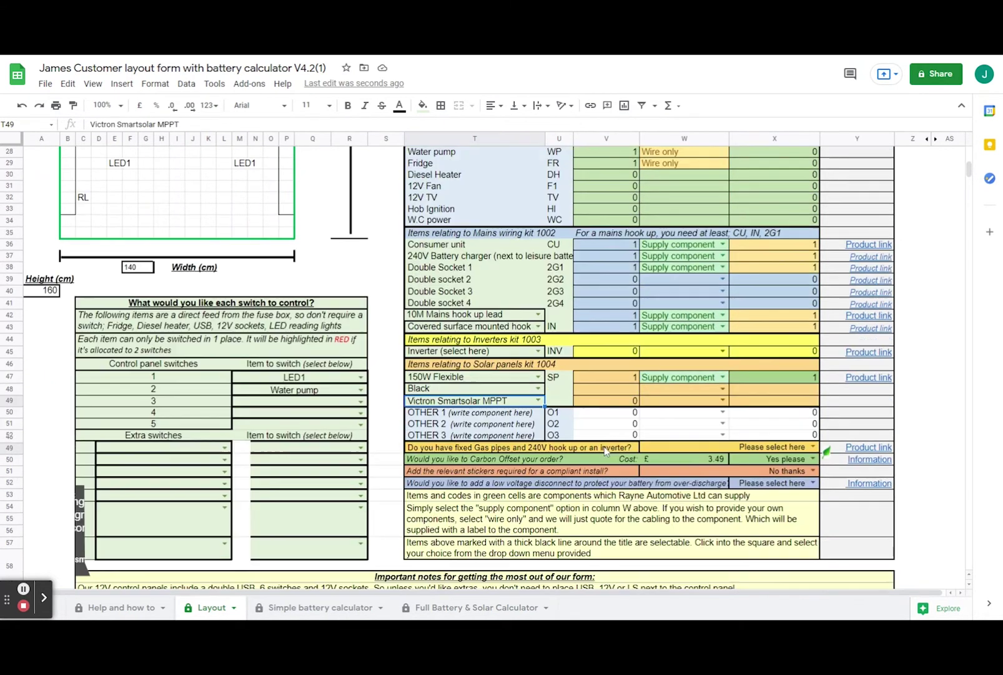
left_click(812, 447)
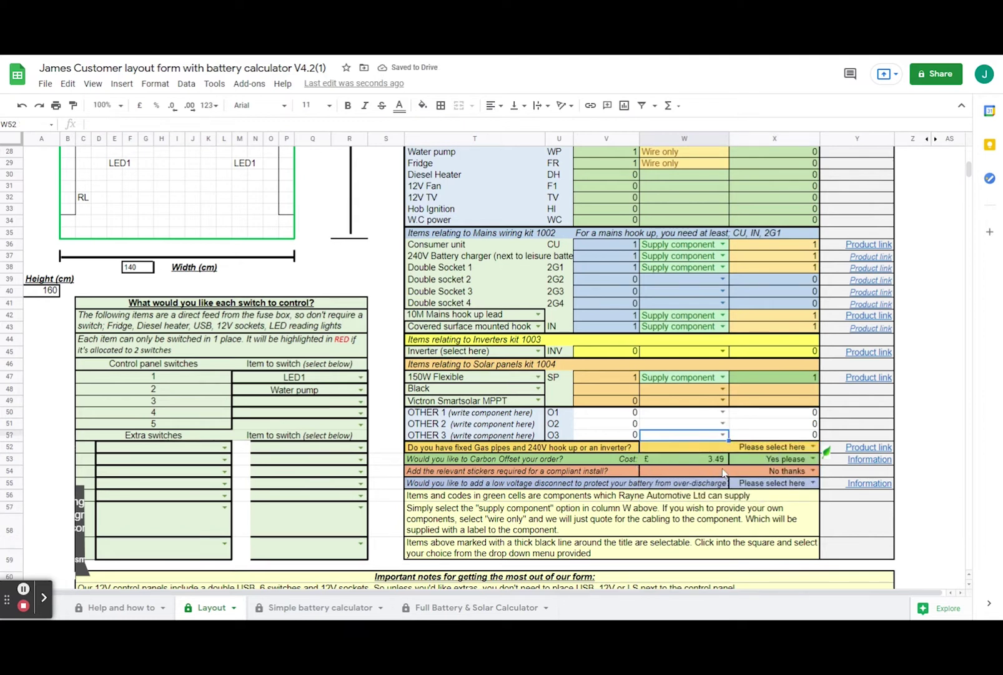
left_click(811, 482)
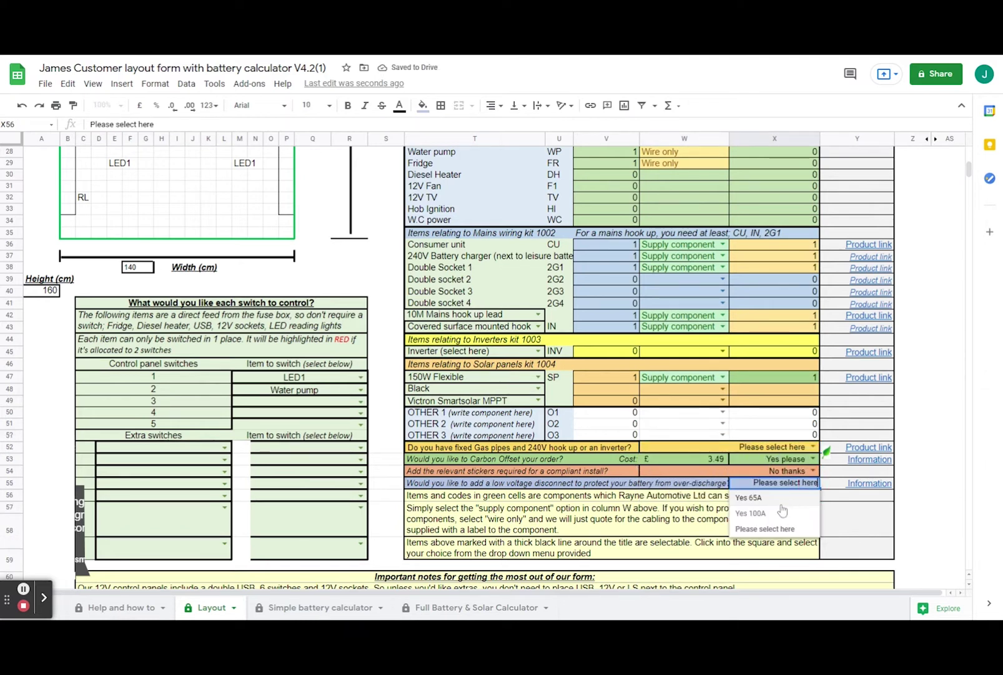
left_click(684, 484)
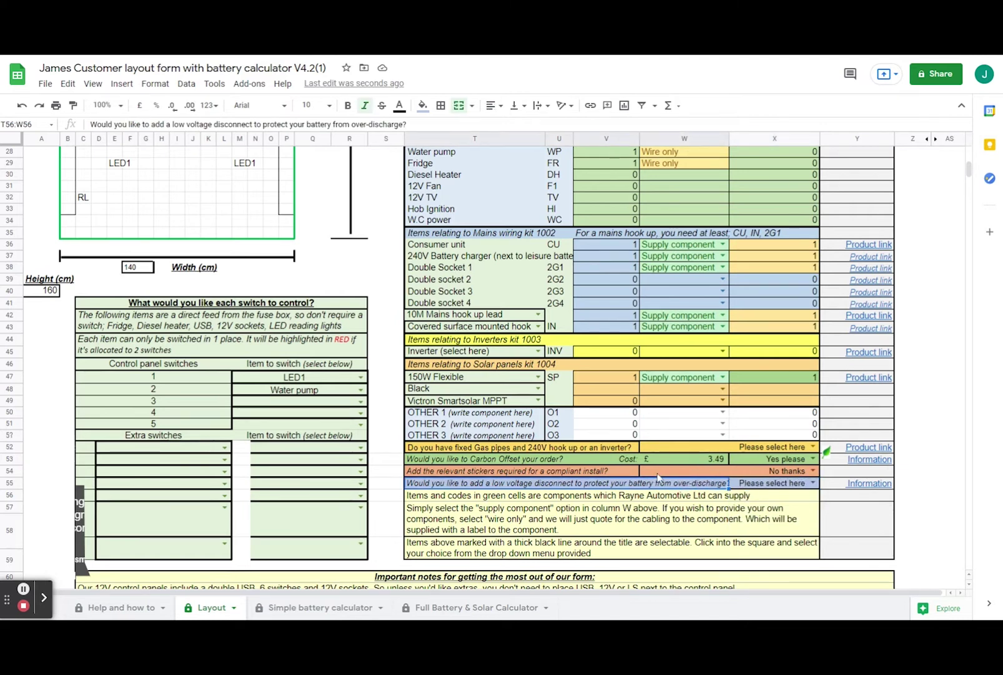
left_click(767, 486)
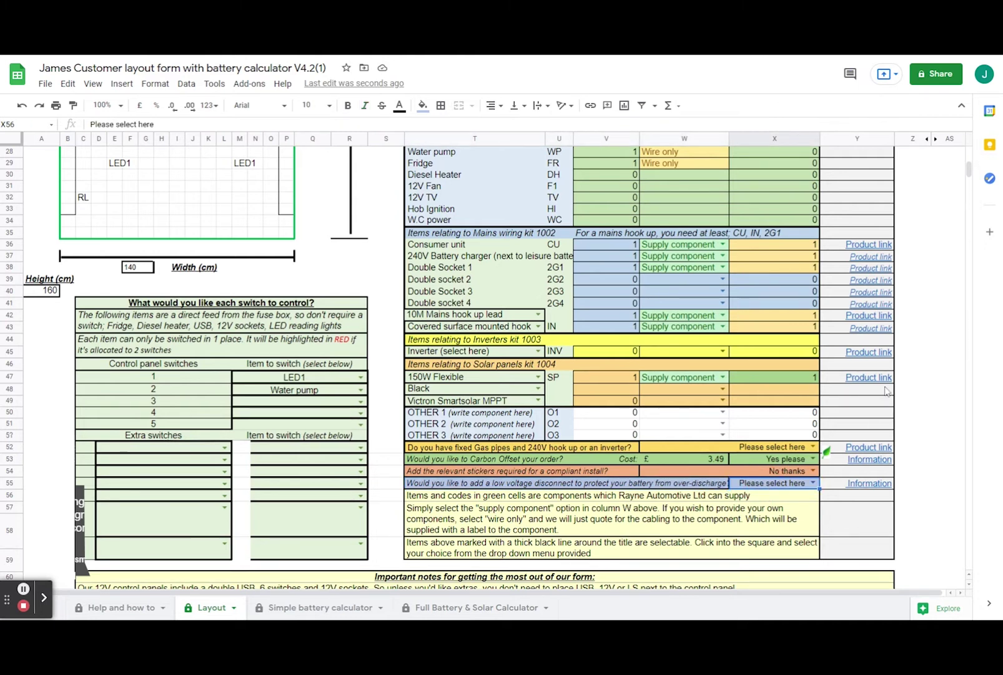
scroll(875, 305, "up", 3)
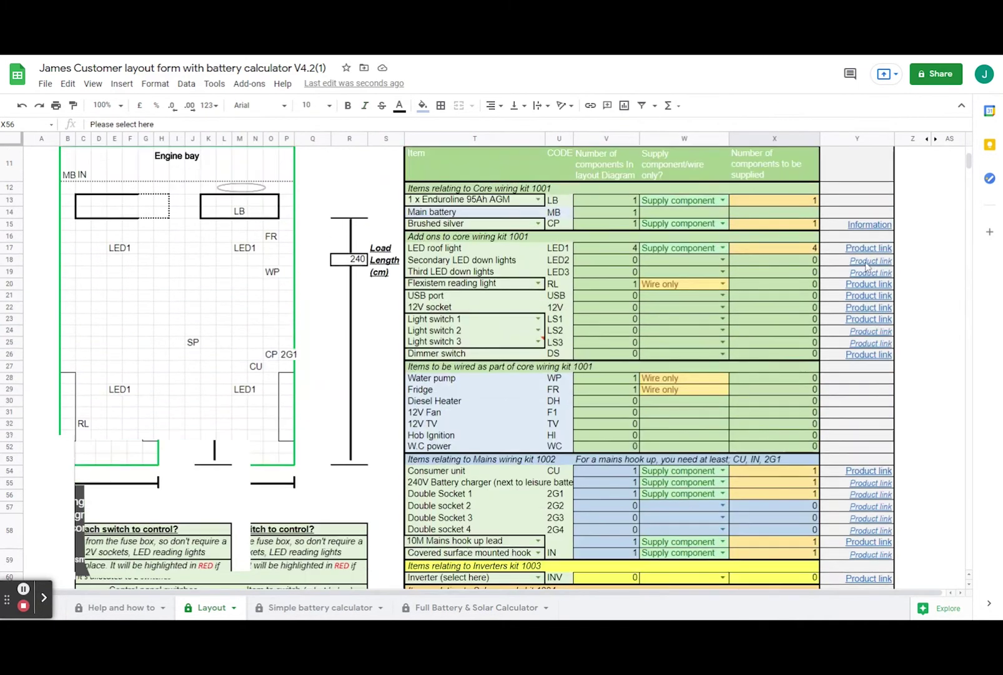
scroll(167, 226, "down", 3)
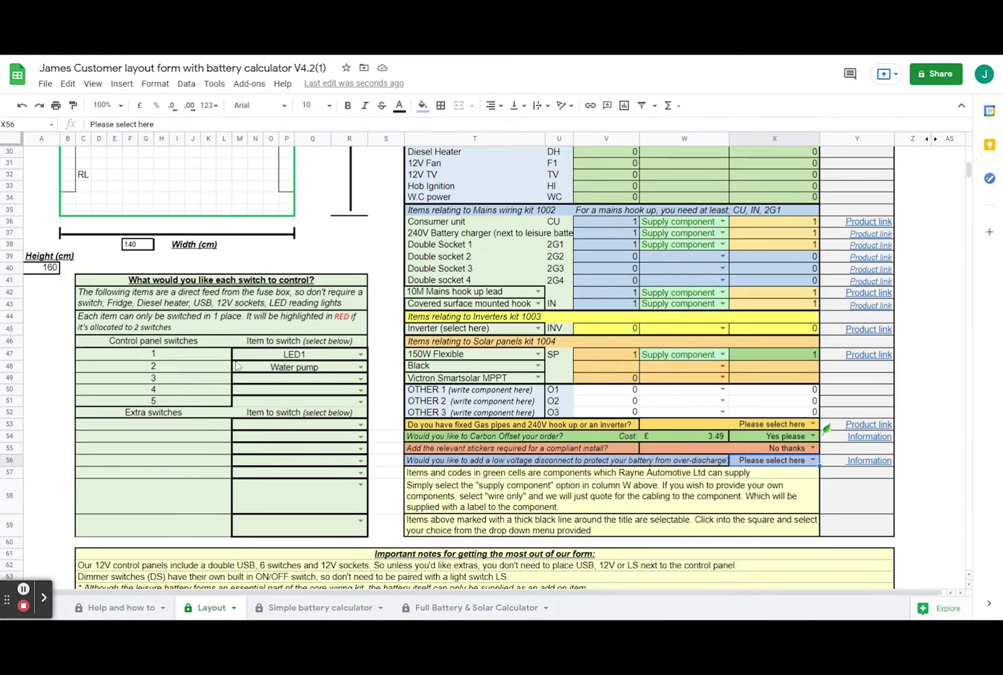
Try assigning LED1 to control panel switch 2 in the switch table, and set that switch back to Water pump.
left_click_drag(87, 281, 289, 530)
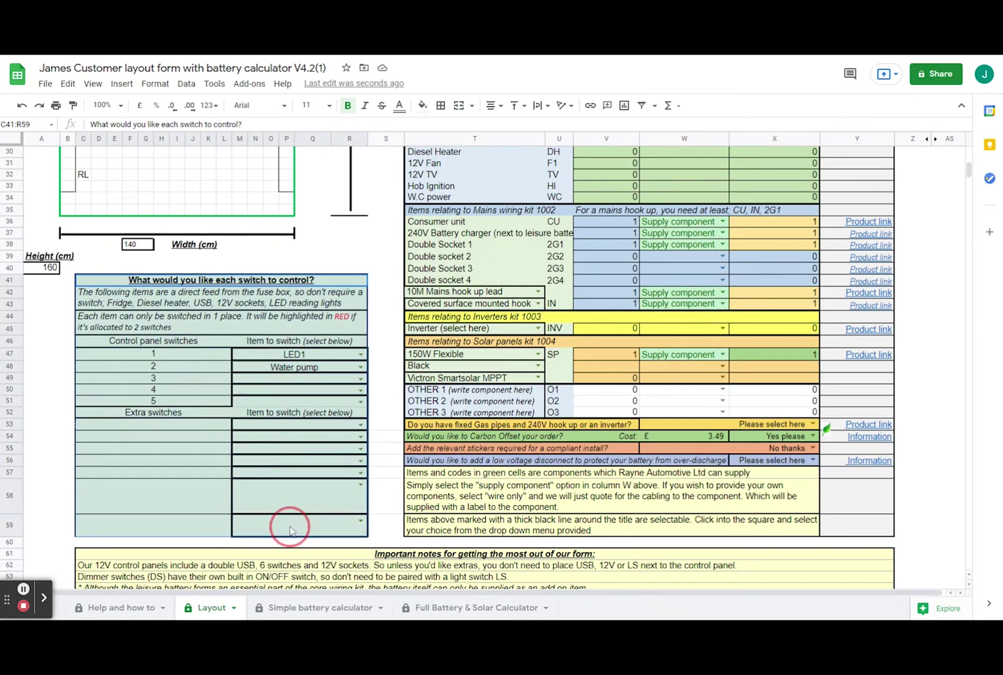
left_click(253, 358)
scroll(296, 323, "up", 3)
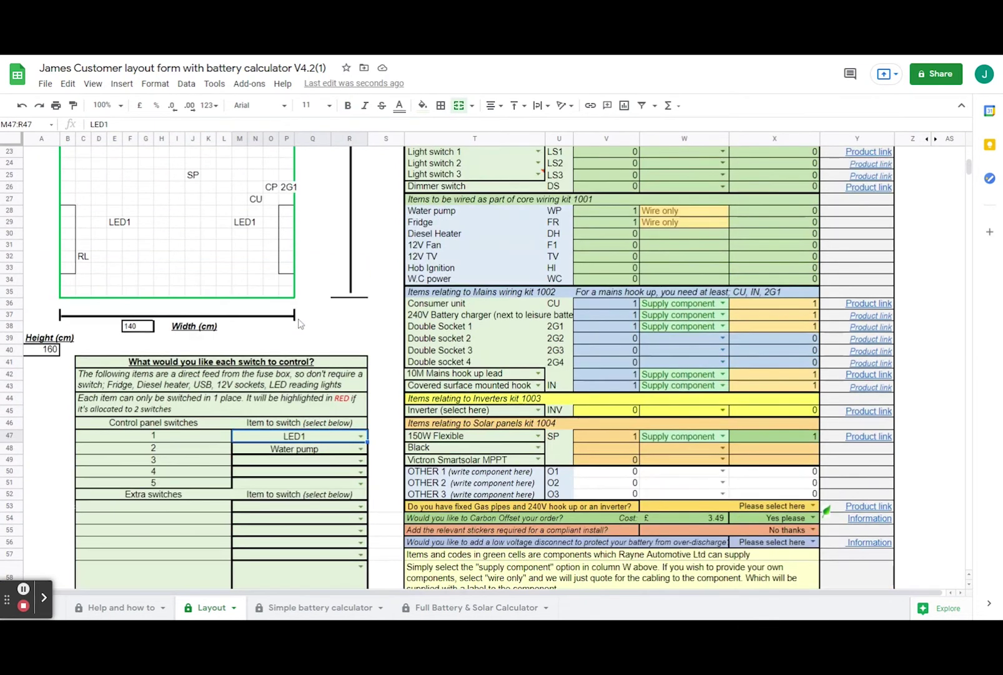
scroll(613, 249, "up", 5)
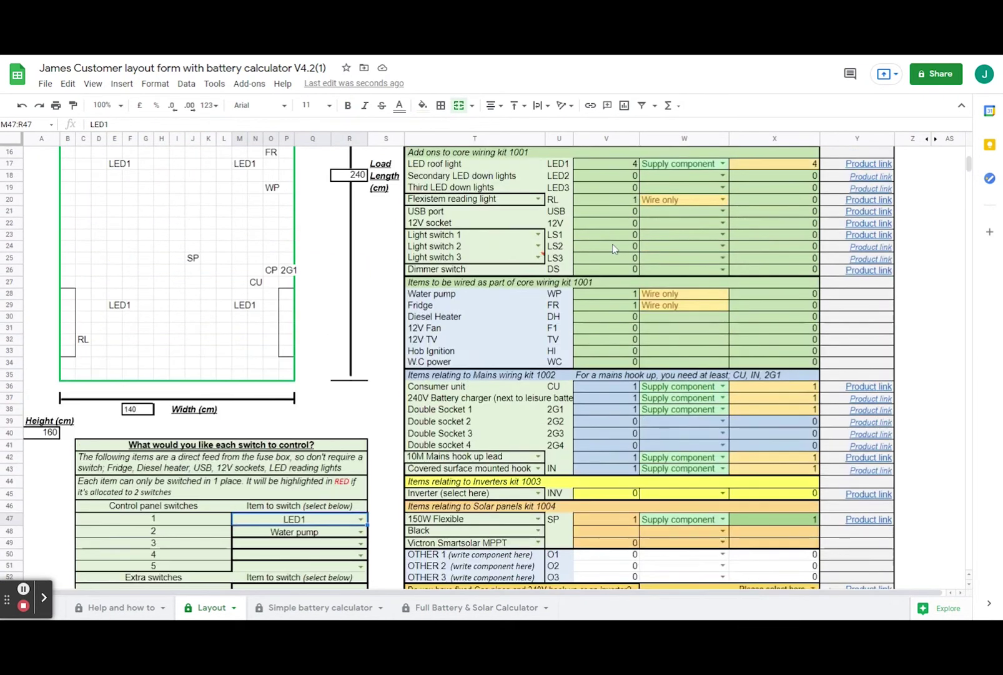
scroll(325, 313, "down", 6)
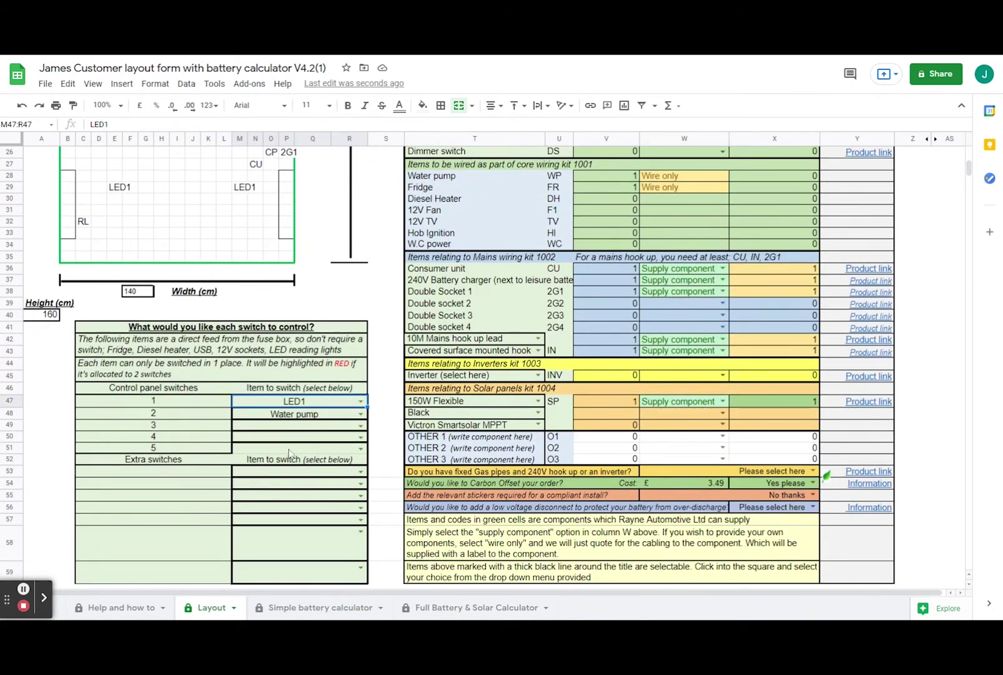
left_click(361, 415)
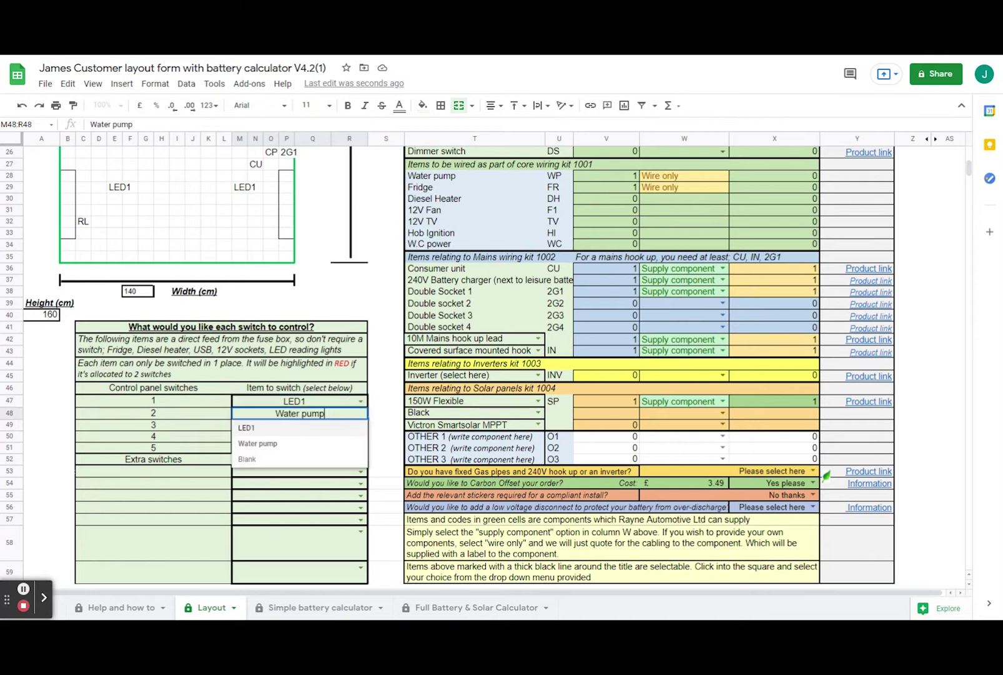
left_click(251, 435)
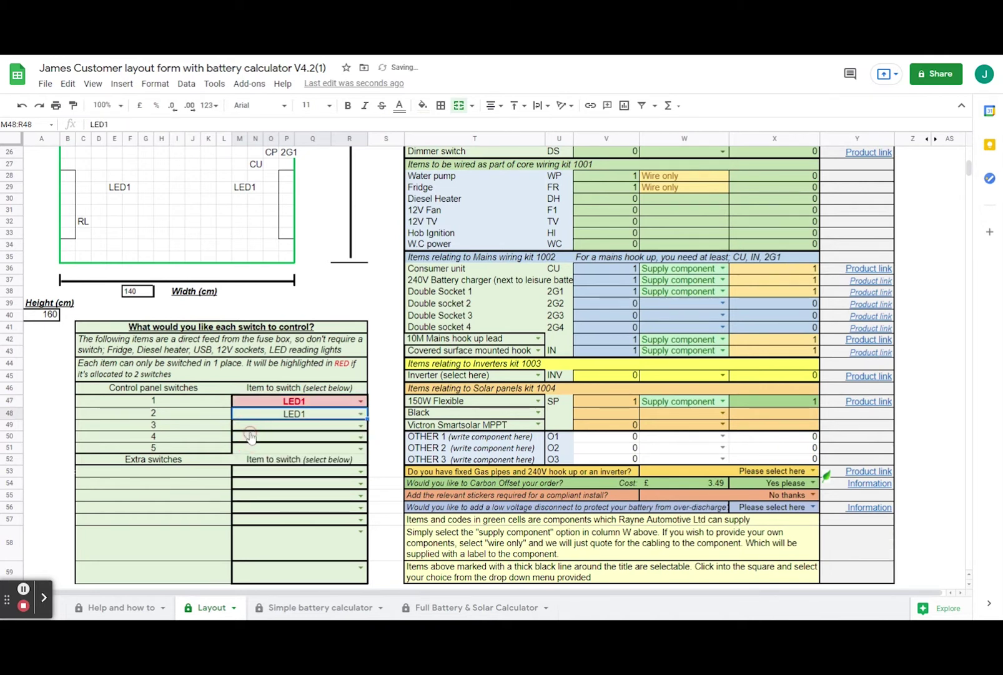
left_click(361, 415)
left_click(285, 445)
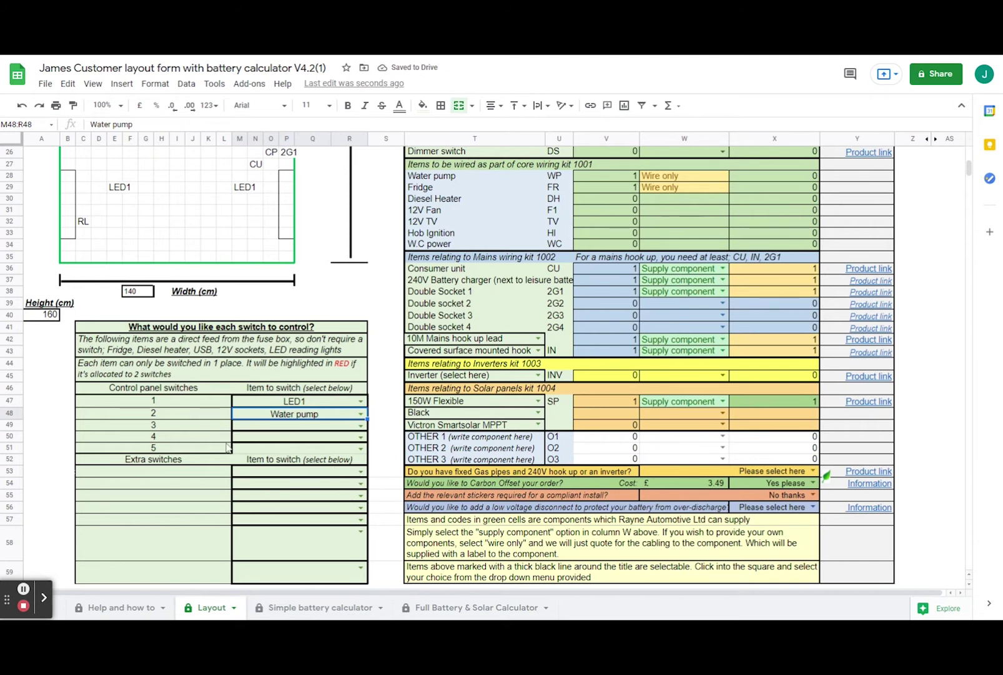
Place the dimmer switch code DS in cell N26 beside the control panel and set the dimmer switch to Supply component.
scroll(208, 262, "up", 1)
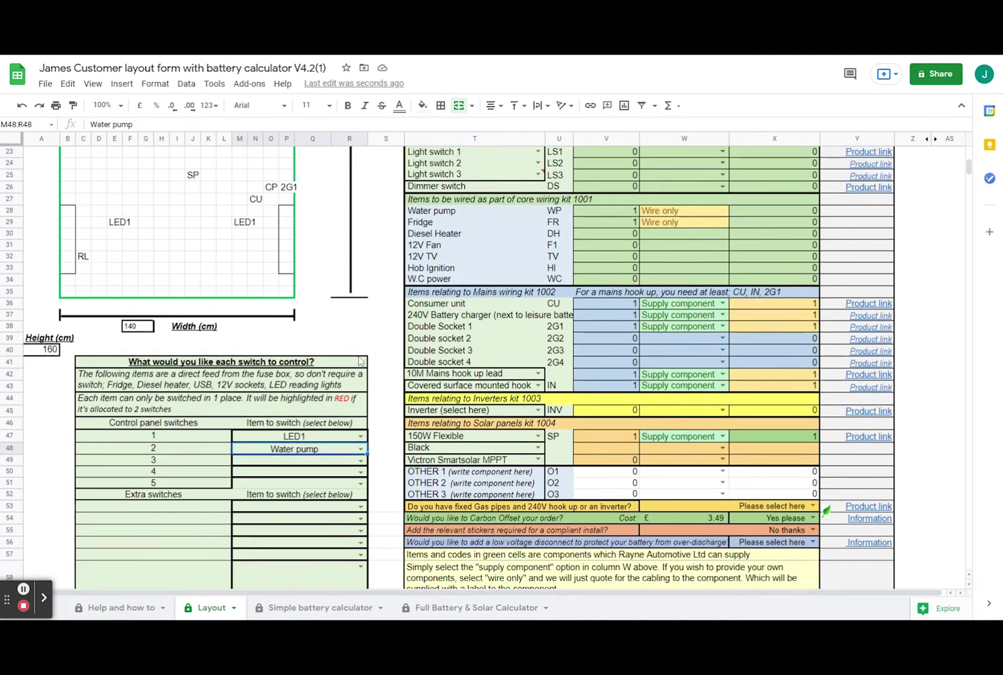
scroll(210, 484, "down", 1)
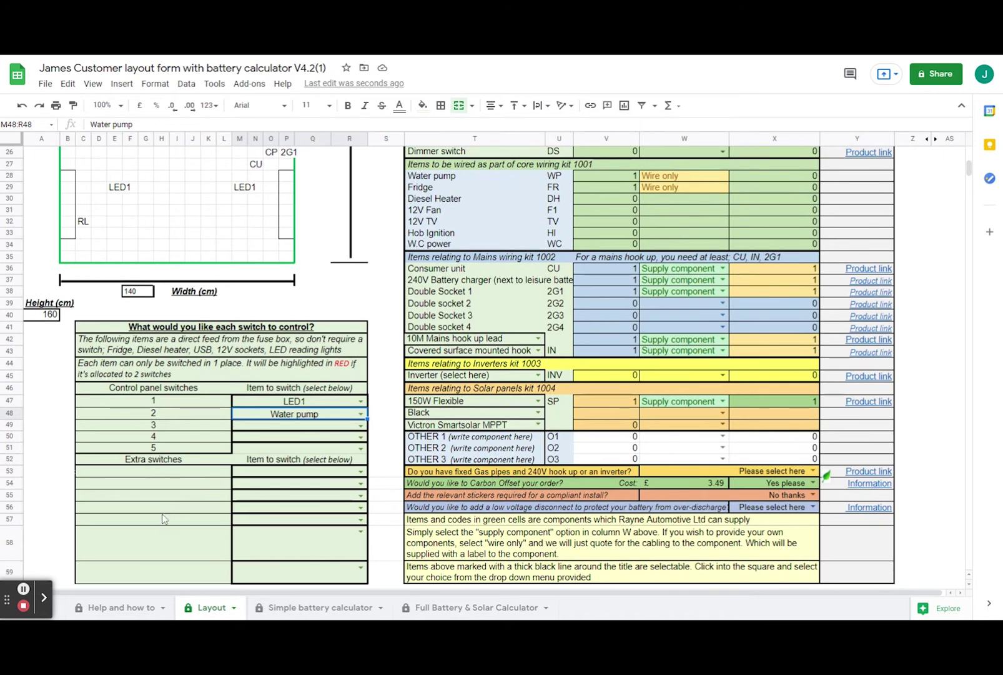
scroll(268, 194, "up", 1)
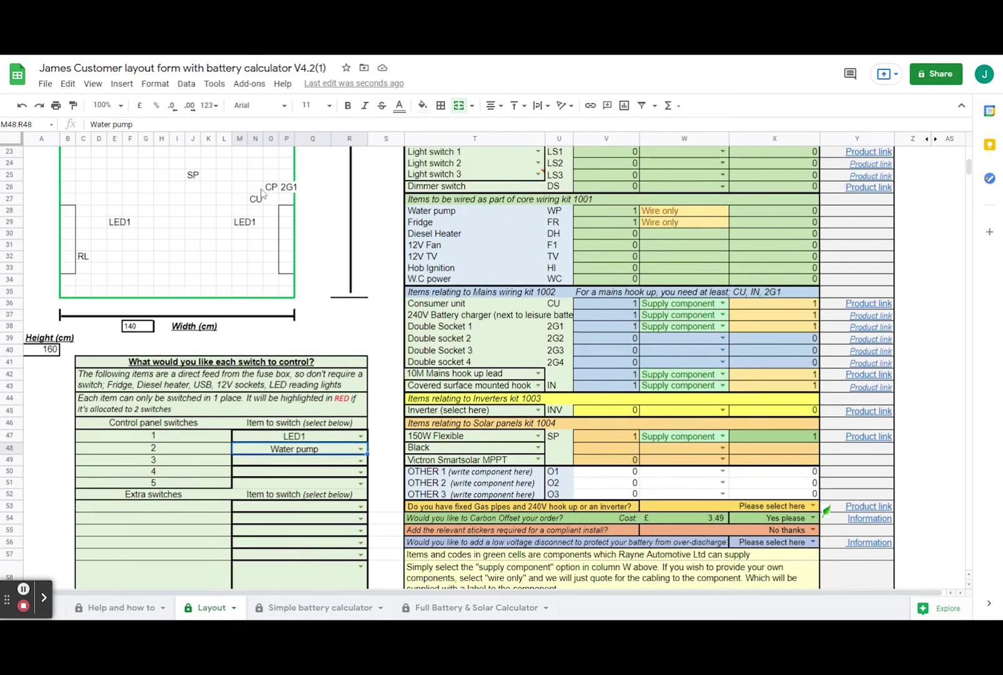
left_click(255, 187)
type("DS")
key("Return")
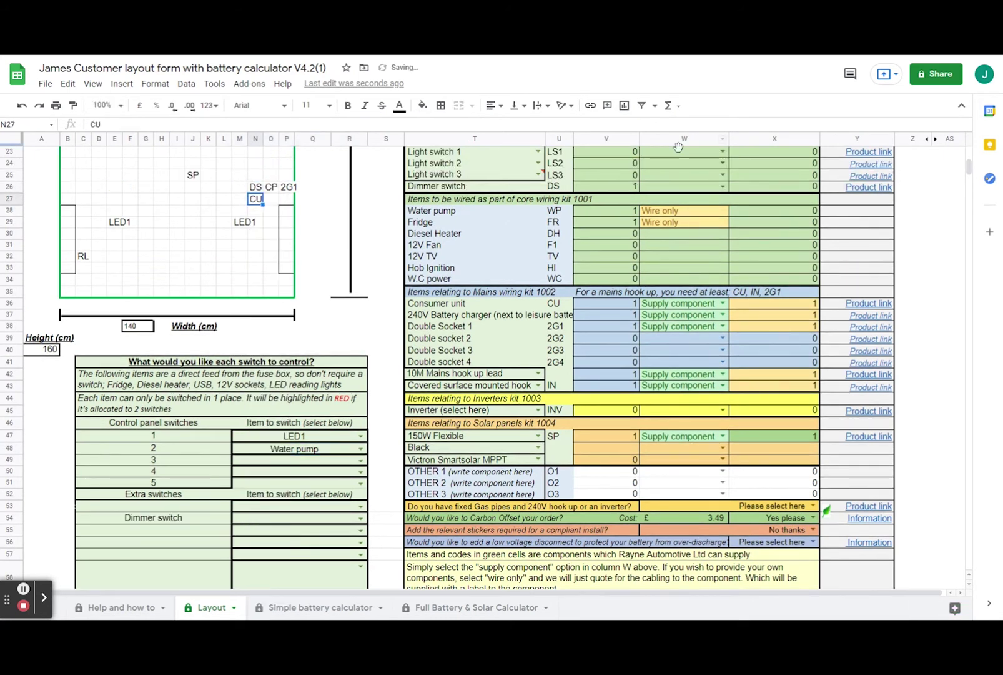
left_click(722, 186)
left_click(676, 202)
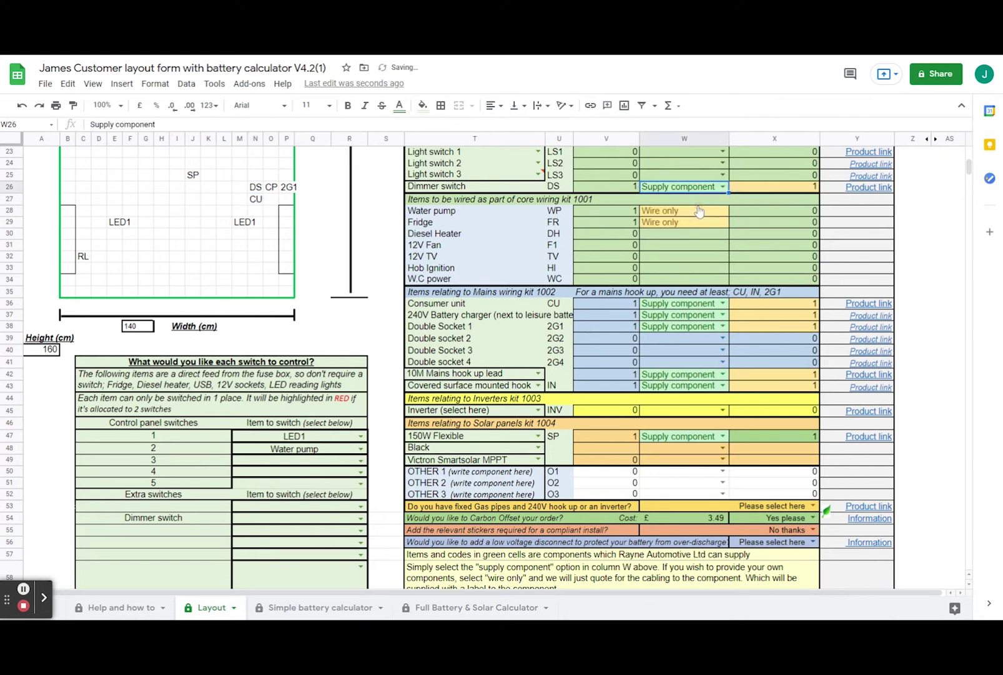
Assign LED1 to the dimmer switch under Extra switches and clear the item from control panel switch 1.
scroll(278, 268, "down", 1)
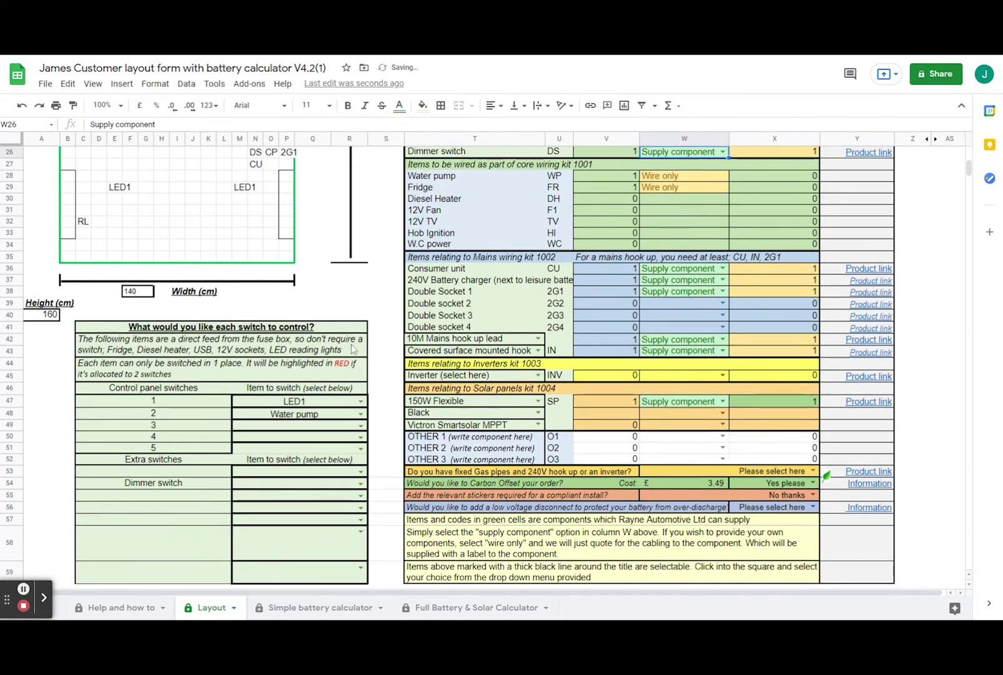
left_click(212, 486)
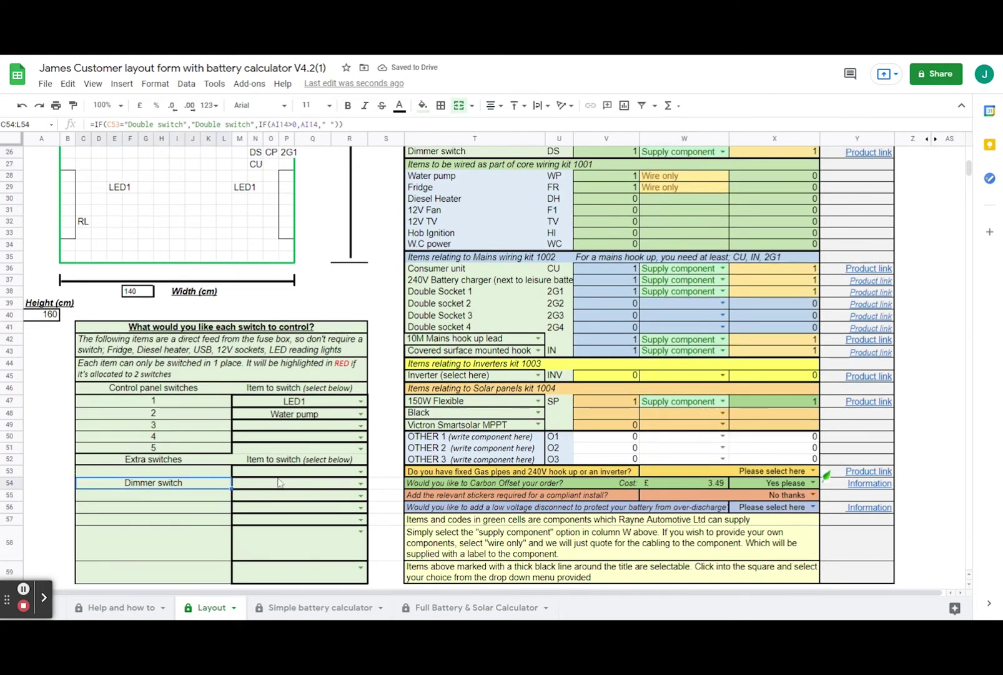
left_click(360, 483)
left_click(246, 498)
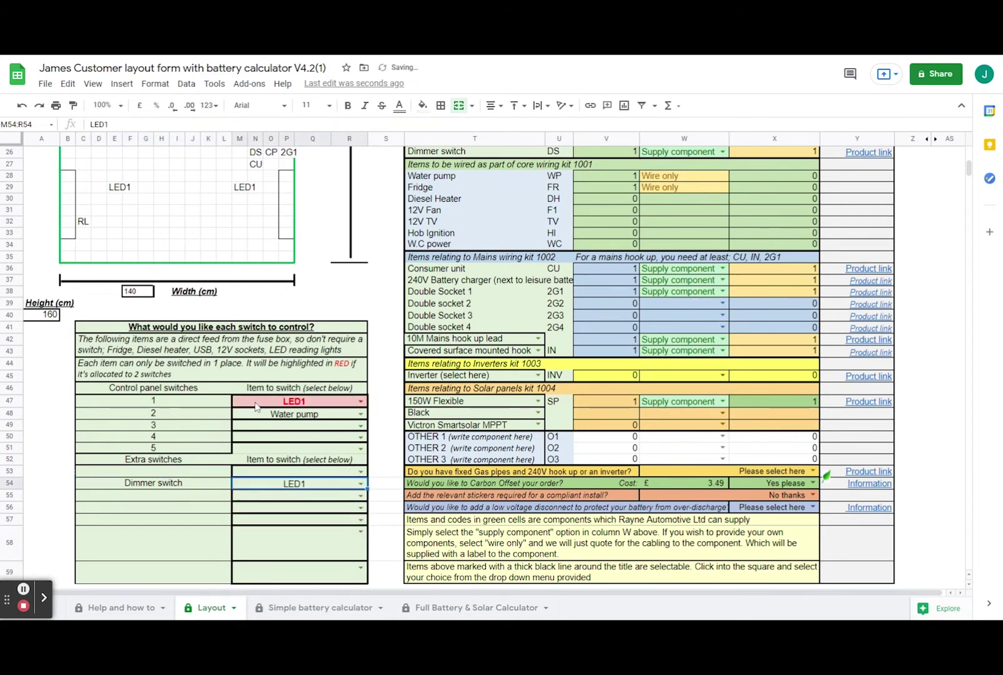
left_click(305, 405)
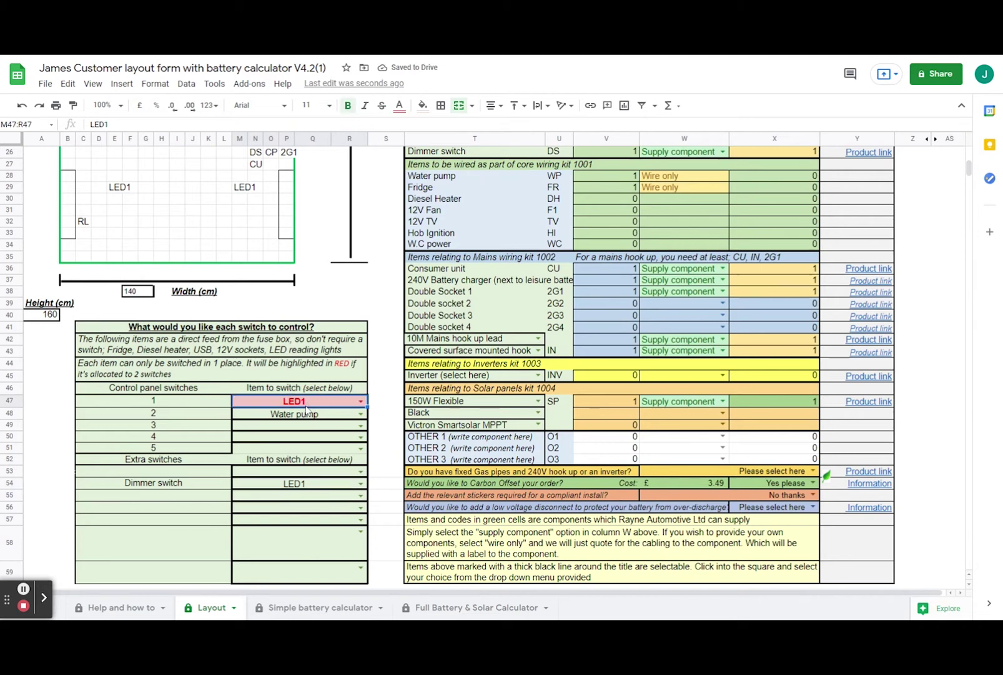
key("Delete")
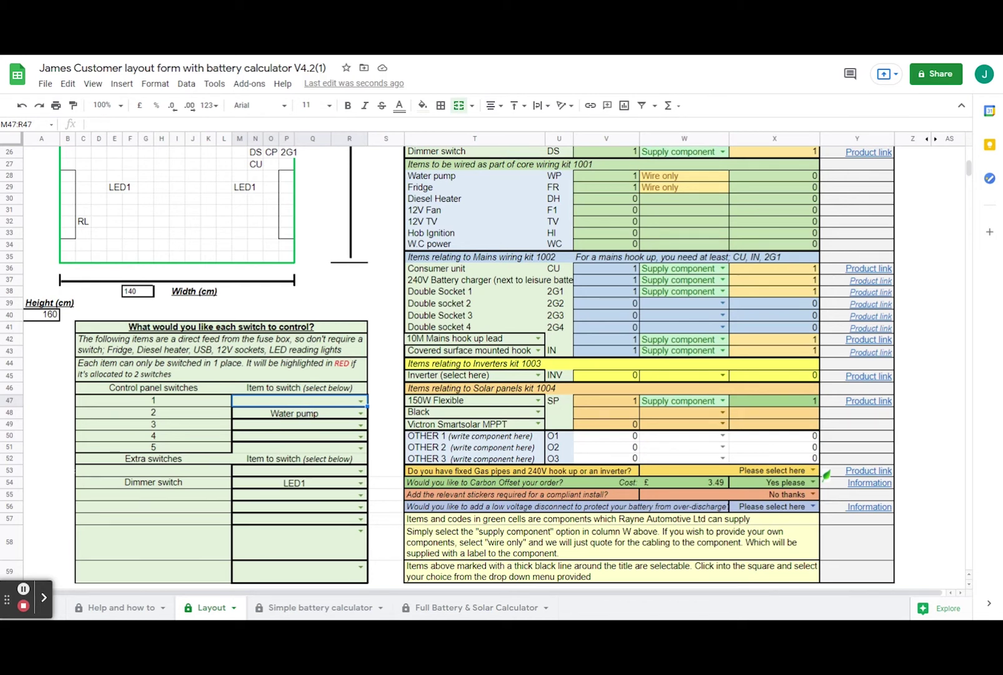
Fill in the customer name field at the head of the layout form.
scroll(294, 344, "up", 5)
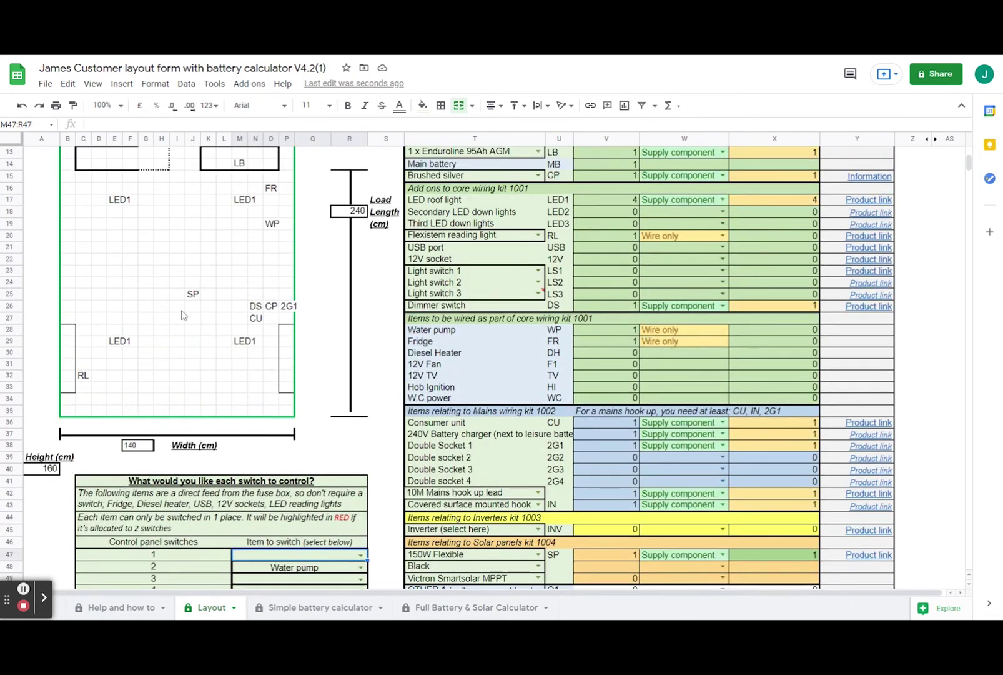
scroll(183, 314, "up", 4)
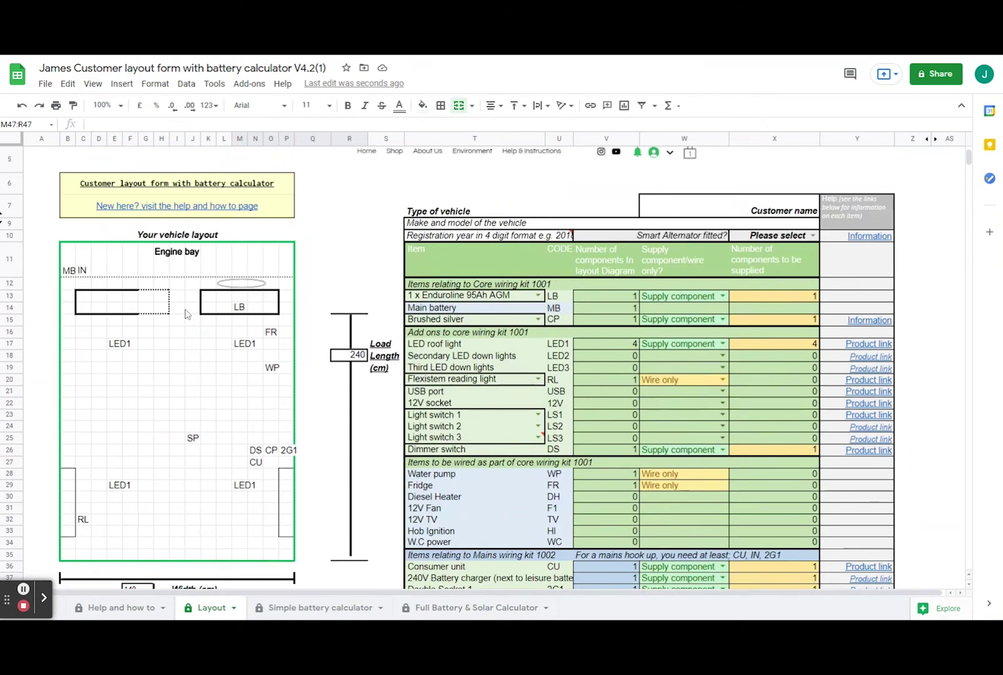
left_click(729, 207)
type("James")
key("Return")
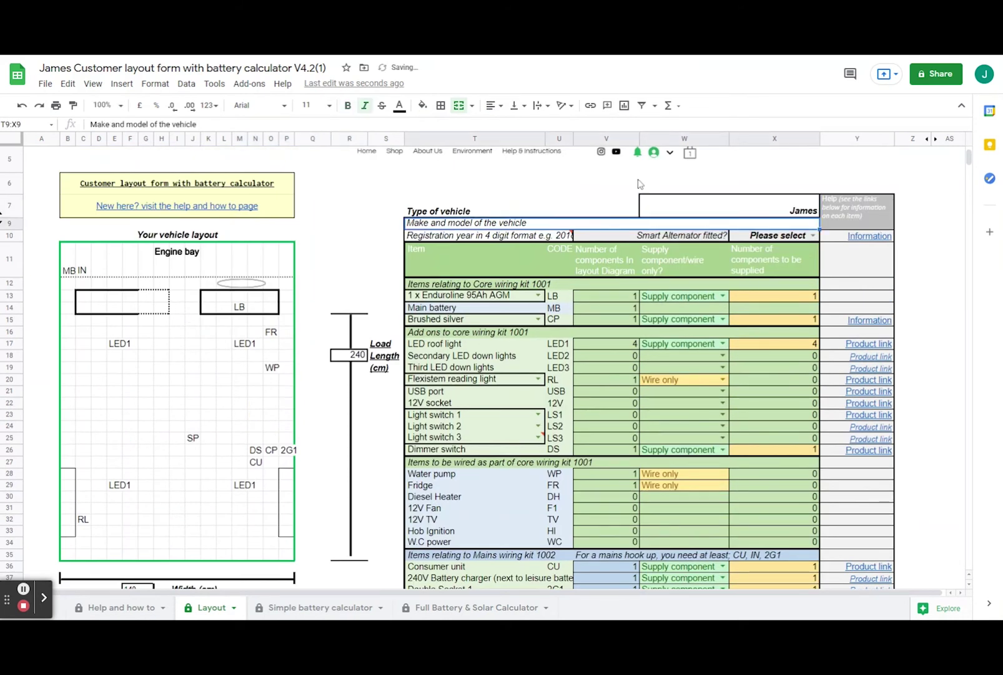
Enter T6 as the vehicle make and model and 2019 as the registration year, and set Smart Alternator fitted to Yes.
type("T6")
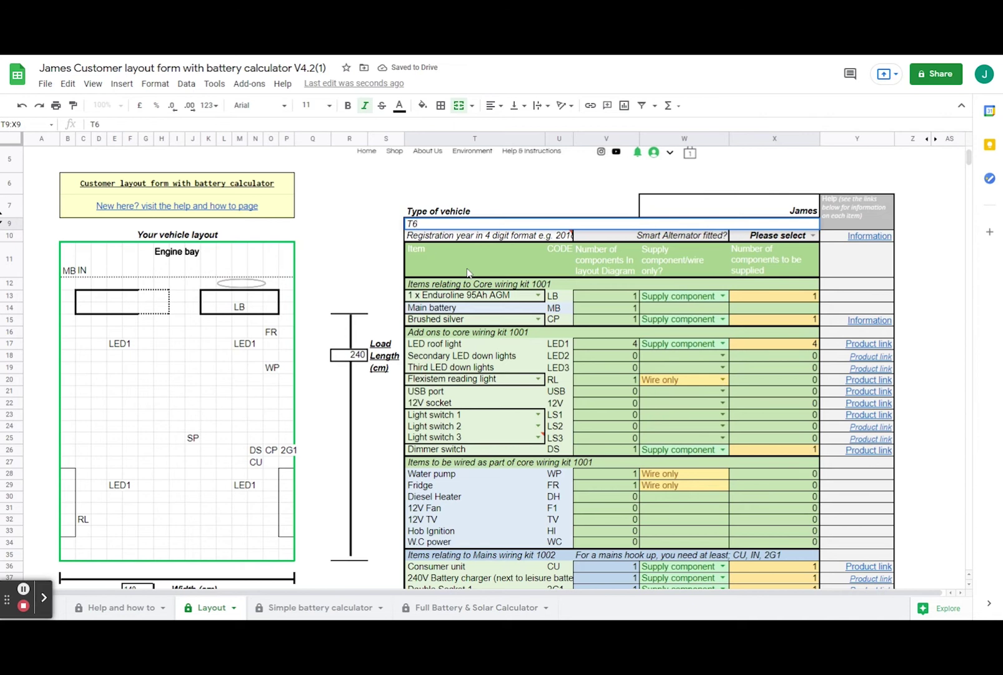
key("Return")
type("2019")
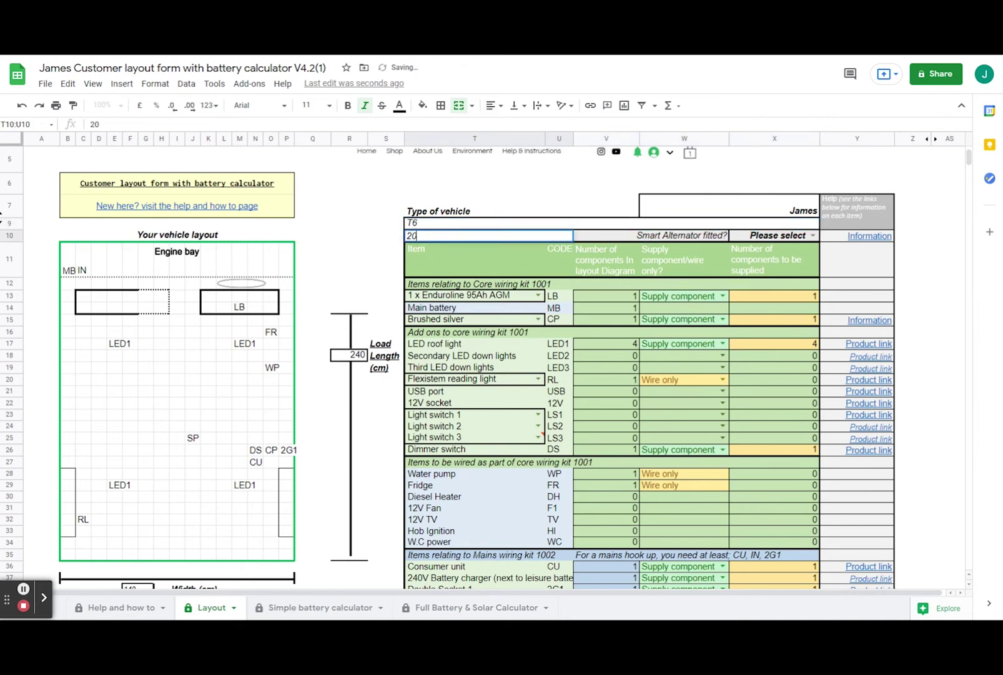
key("Tab")
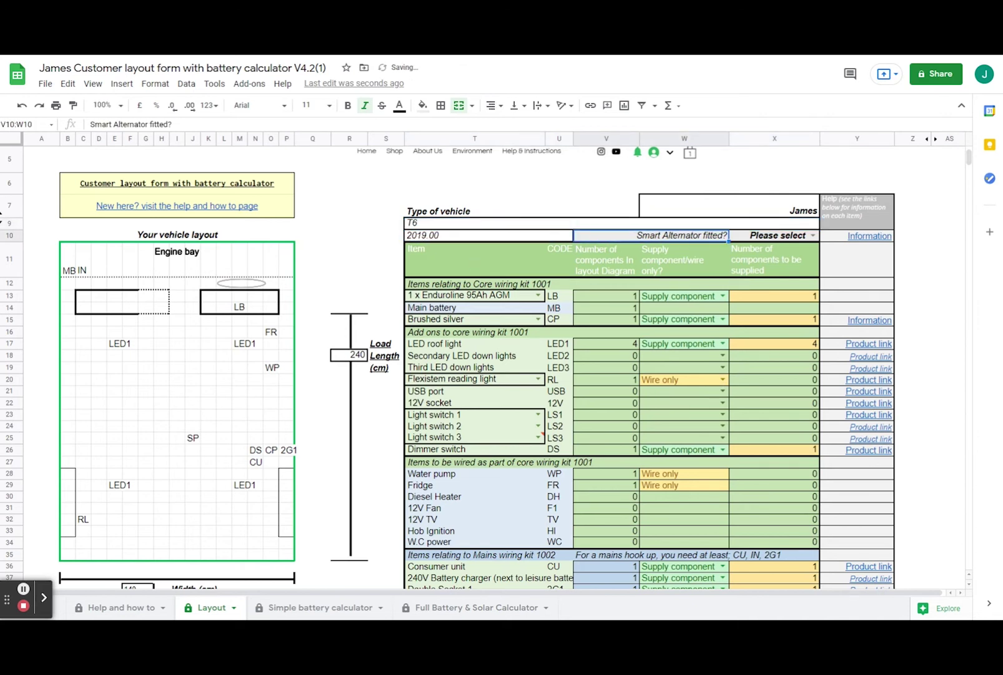
left_click(806, 242)
left_click(739, 278)
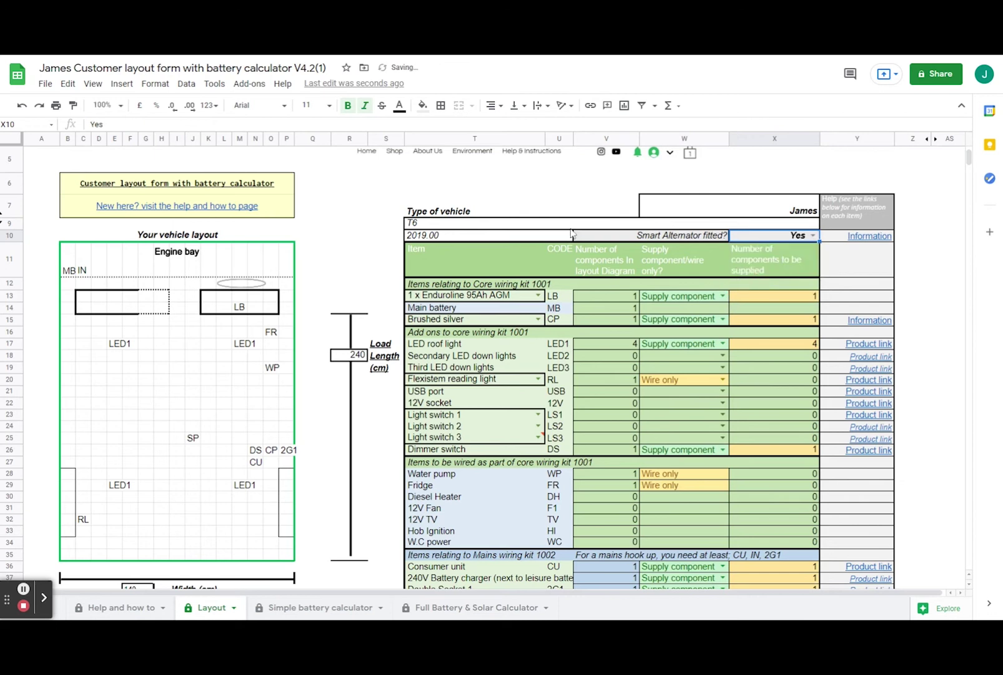
left_click(97, 462)
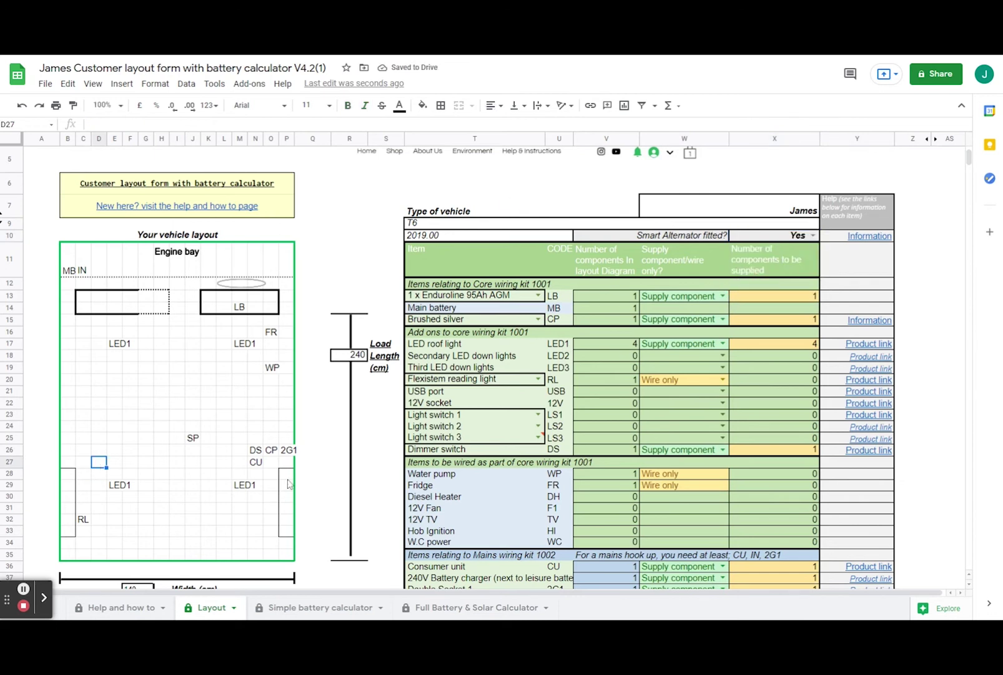
Examine the smart alternator information link, the important notes and useful links, and the list of items needed from the site.
mouse_move(868, 237)
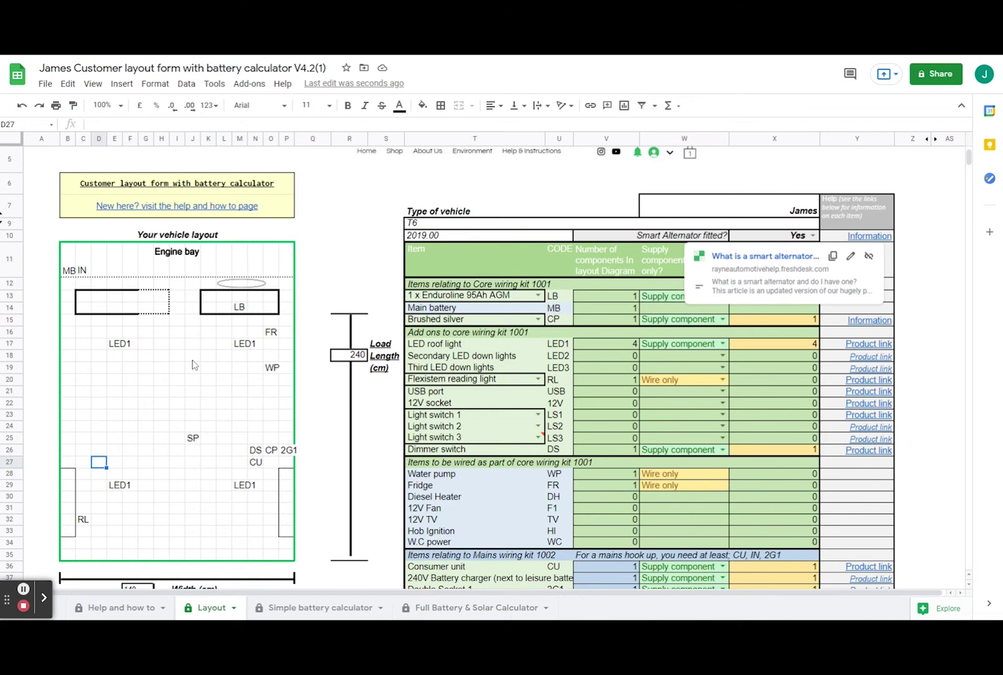
left_click(161, 391)
scroll(169, 395, "down", 10)
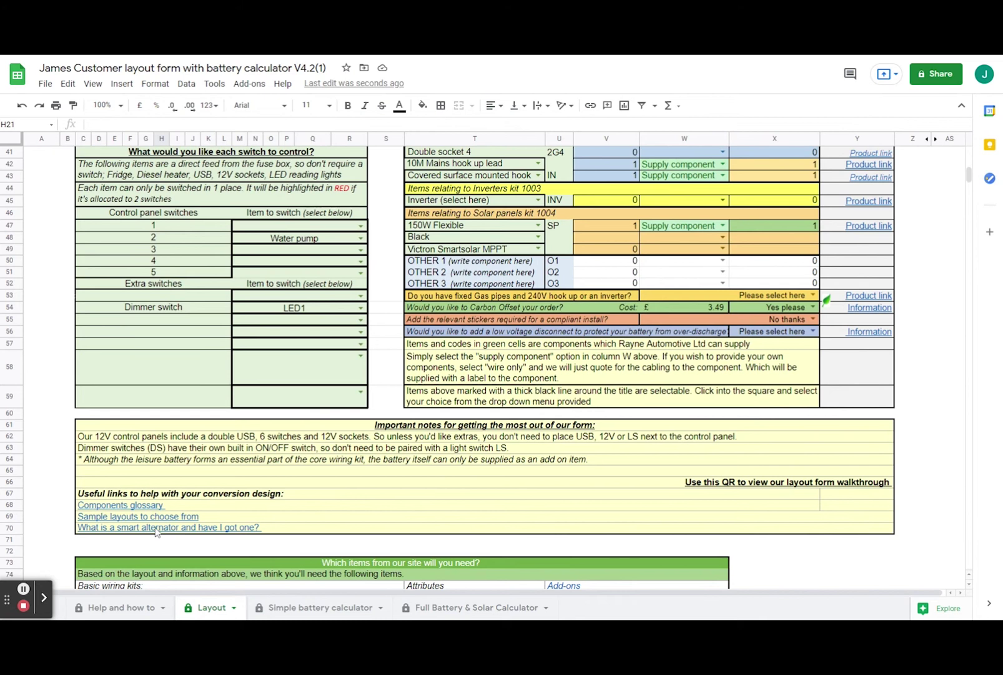
scroll(156, 531, "down", 5)
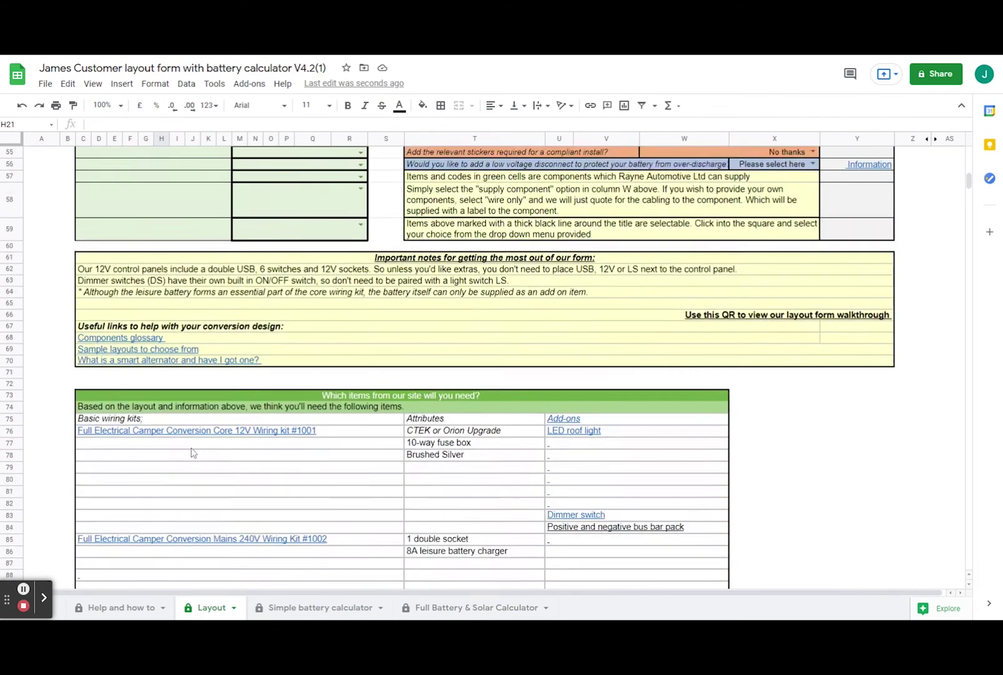
scroll(193, 451, "down", 1)
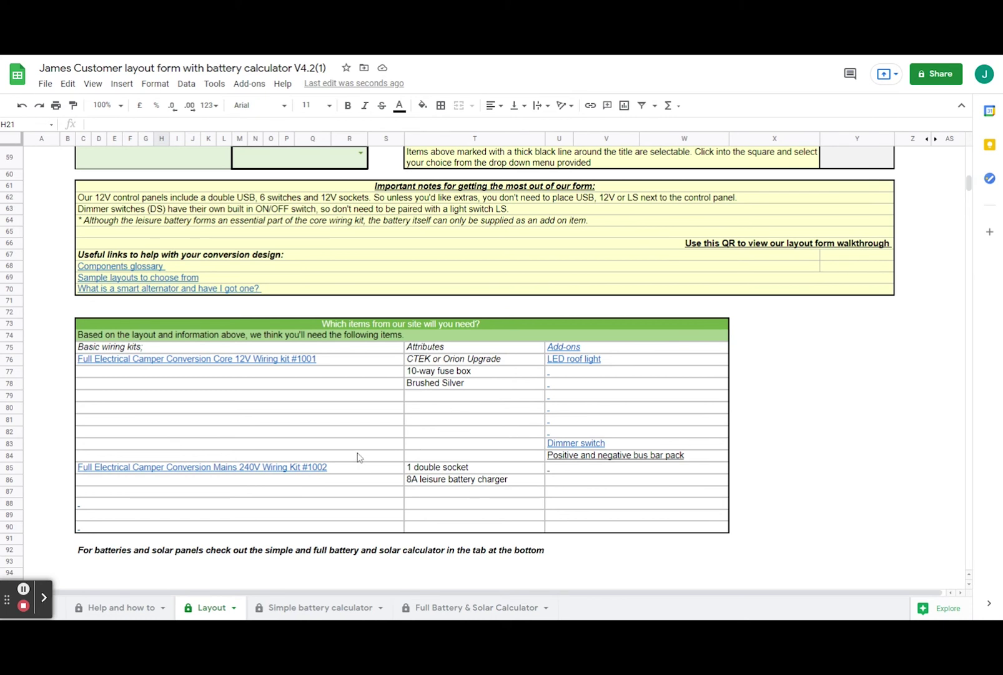
scroll(358, 457, "up", 3)
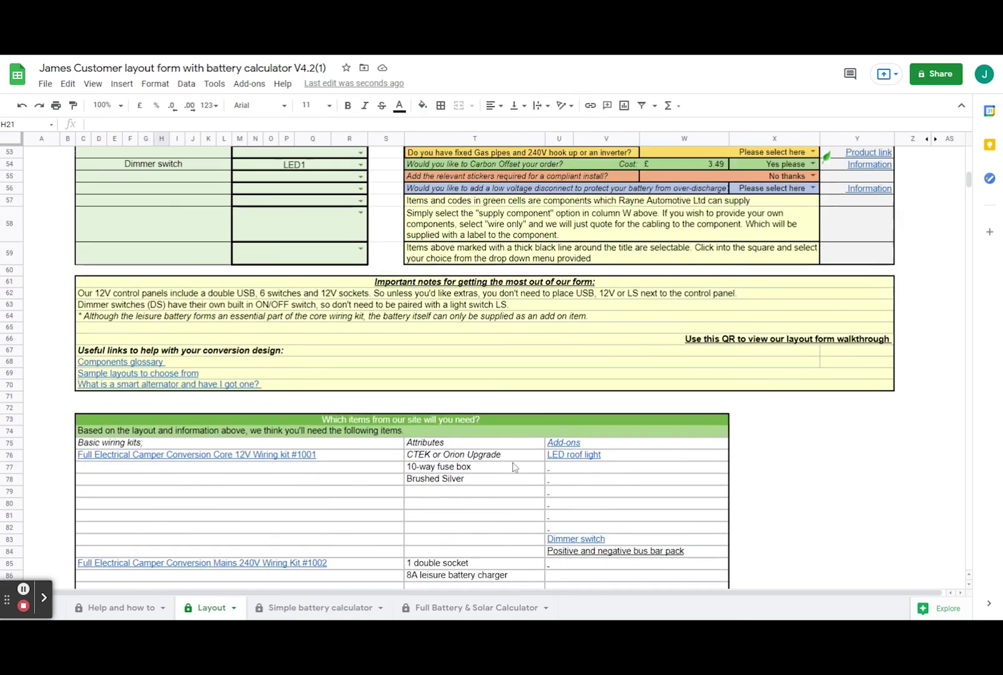
scroll(514, 467, "up", 3)
scroll(514, 467, "up", 15)
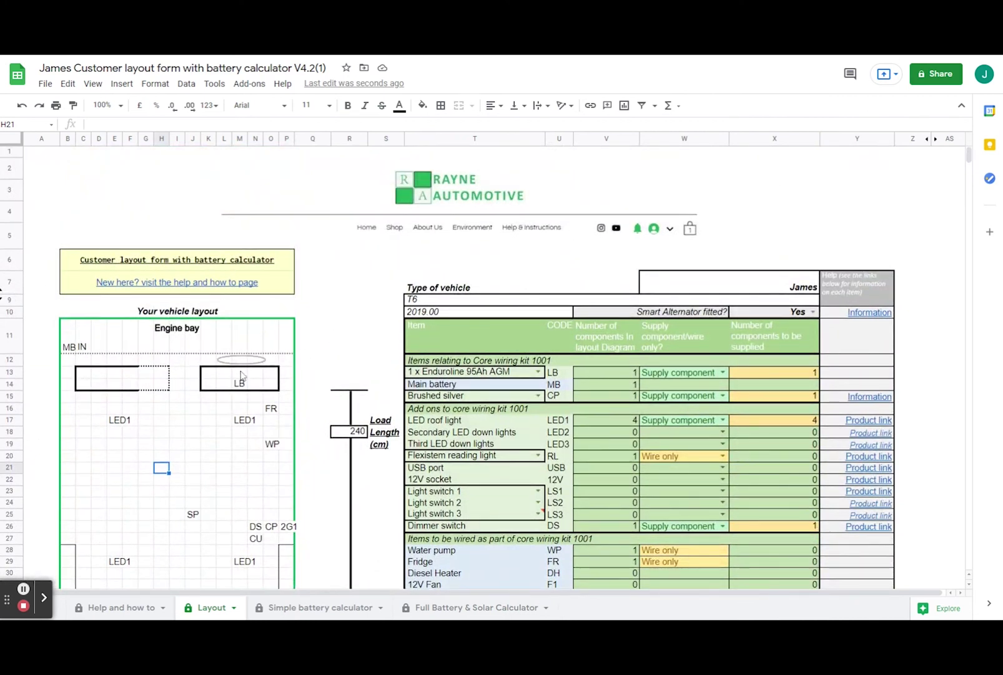
Share the form by giving anyone with the link Editor access, and copy the sharing link.
left_click(936, 75)
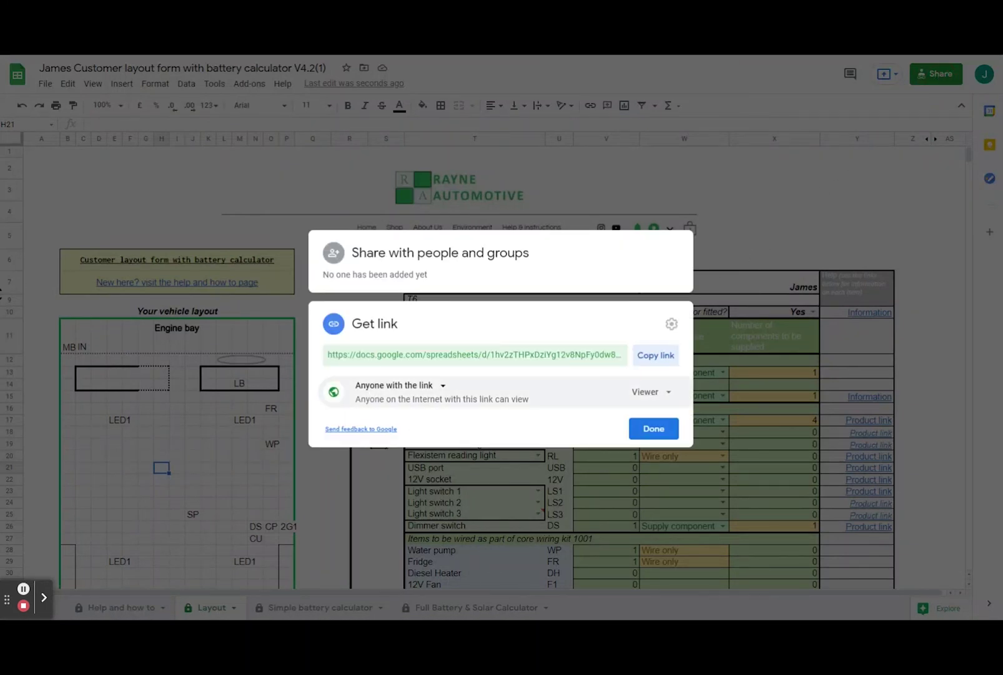
left_click(660, 392)
left_click(659, 480)
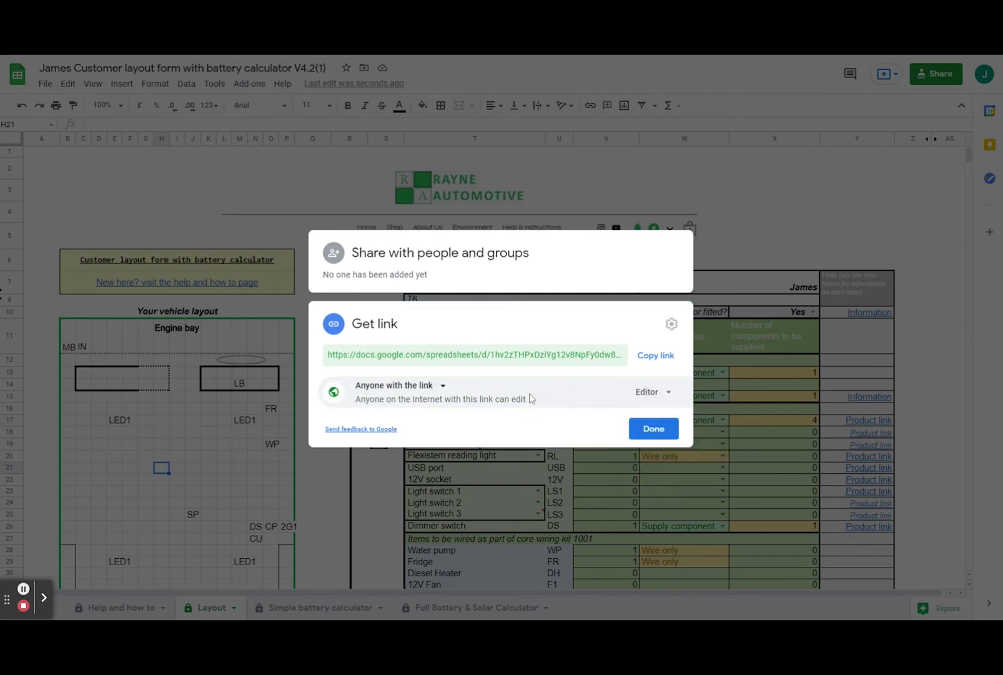
left_click(648, 354)
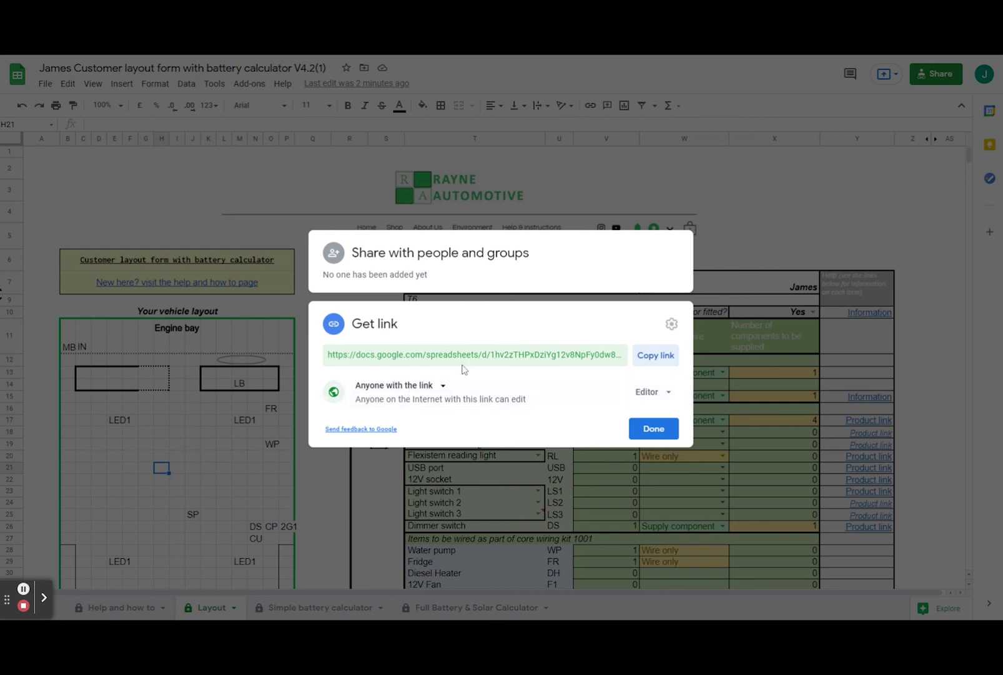
left_click(632, 431)
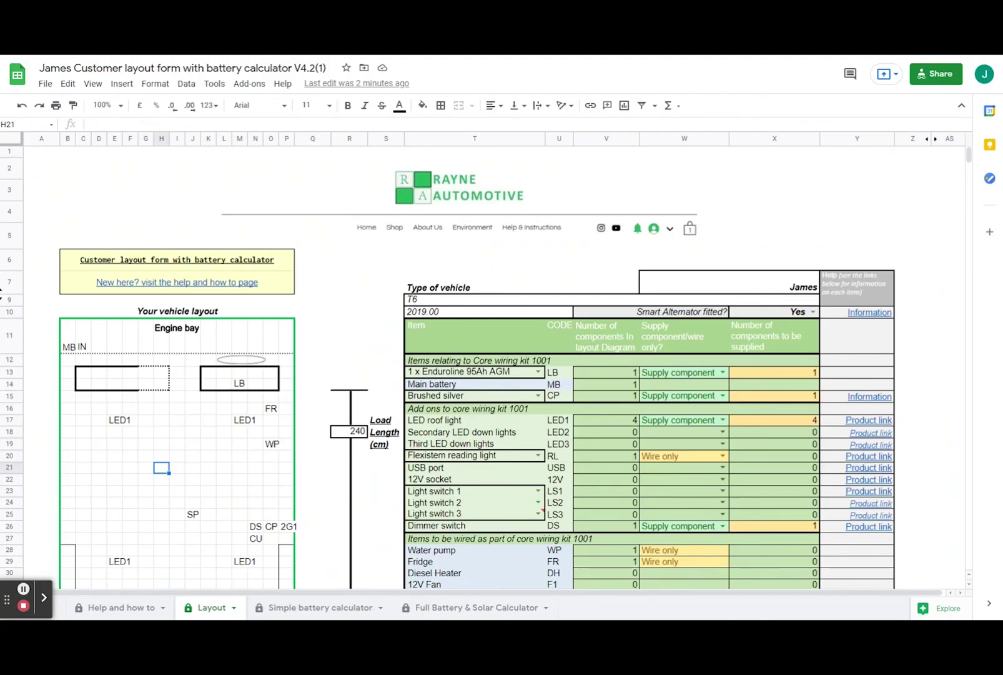